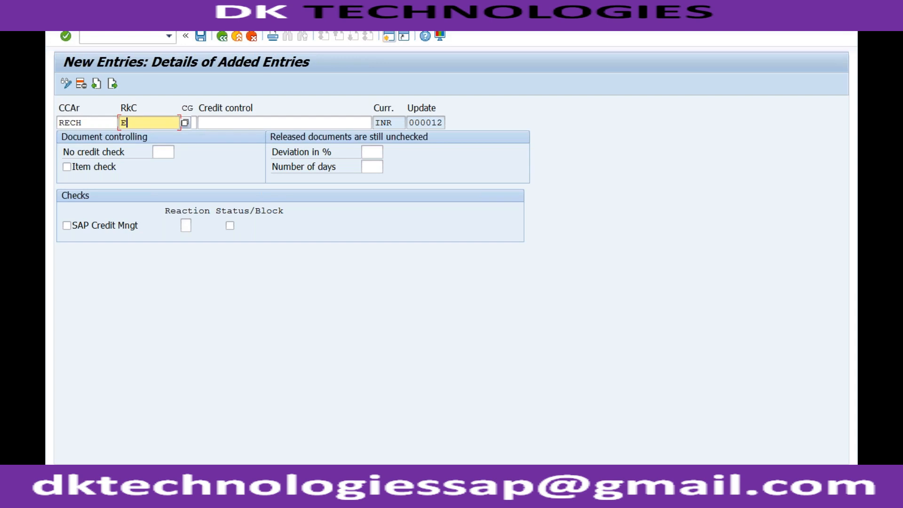
Assign credit group 01 to the new RECH entry with risk class E and activate its SAP Credit Management check.
{"action": "key", "text": "Tab"}
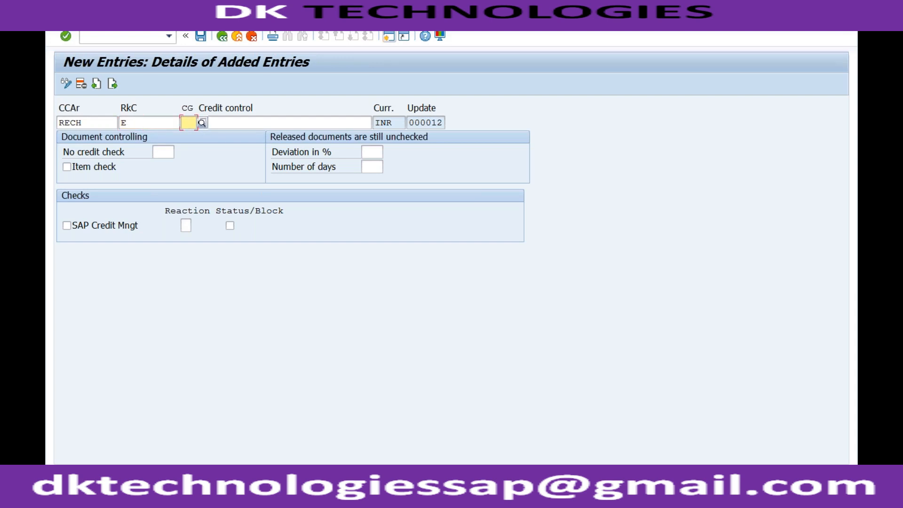
{"action": "type", "text": "01"}
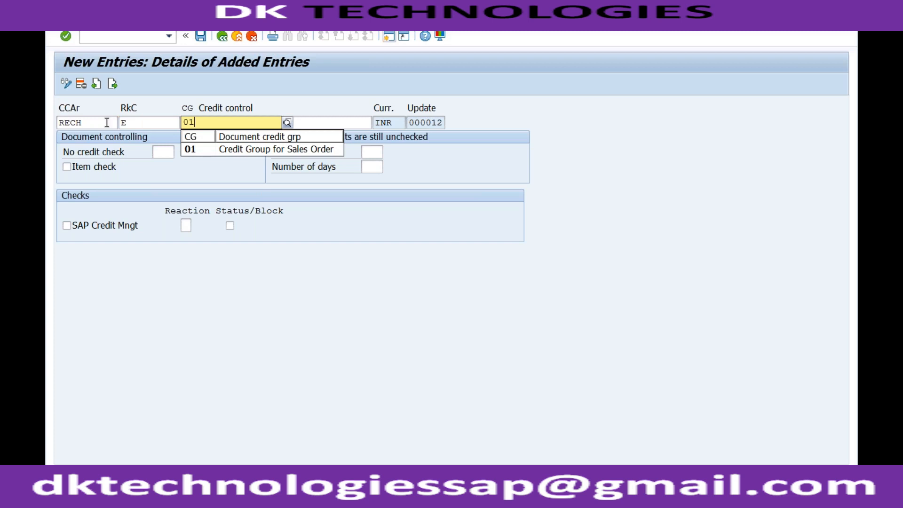
{"action": "left_click", "coordinate": [188, 150]}
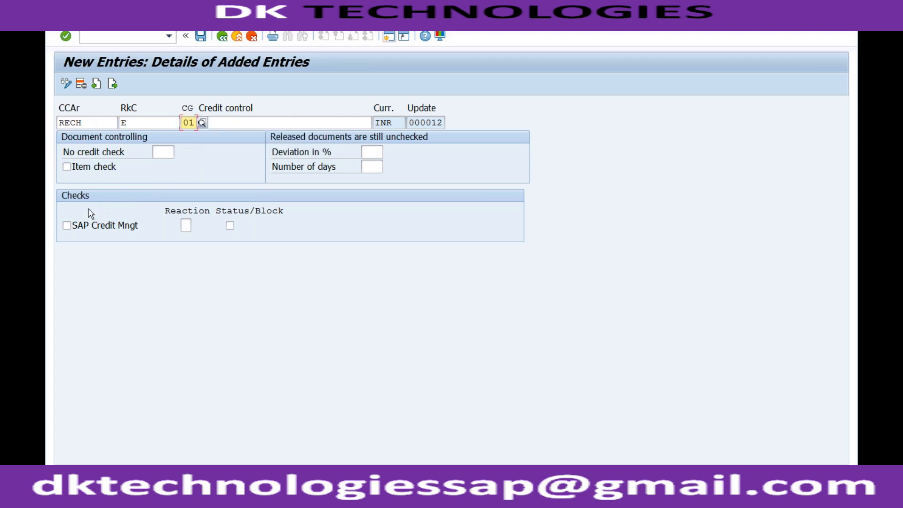
{"action": "left_click", "coordinate": [67, 226]}
Open the list of system reactions for the SAP Credit Management check and compare no message with options A to D.
{"action": "left_click", "coordinate": [185, 225]}
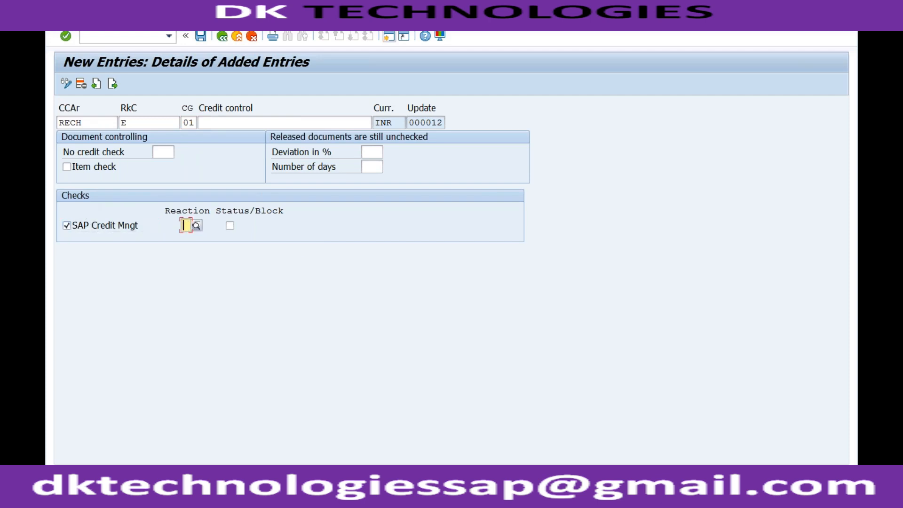
{"action": "left_click", "coordinate": [196, 226]}
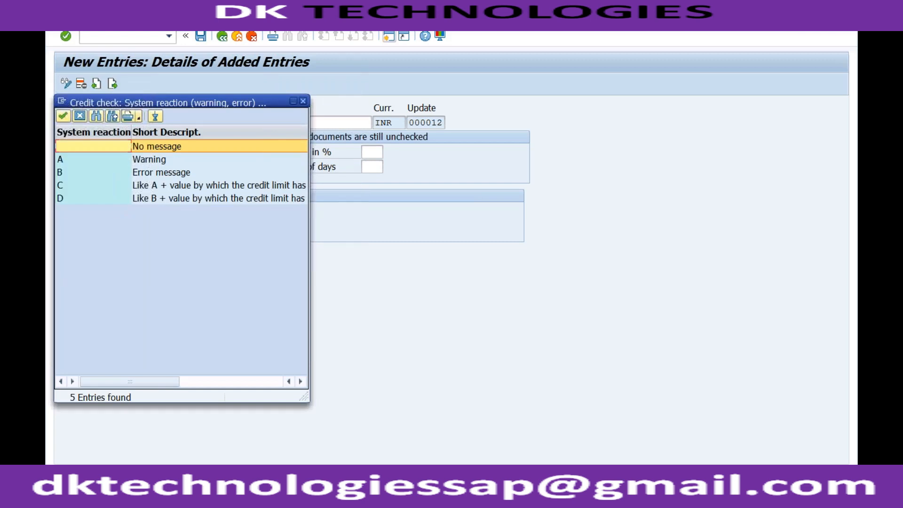
{"action": "left_click", "coordinate": [158, 172]}
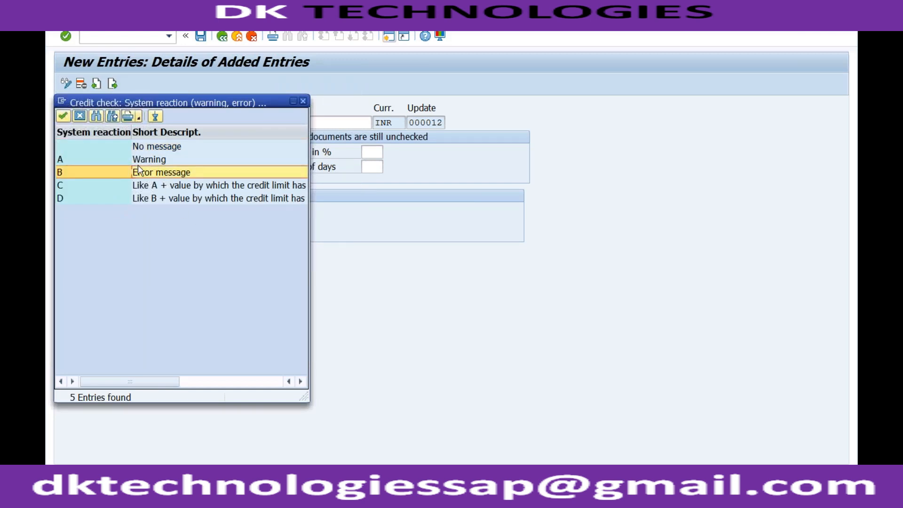
{"action": "left_click", "coordinate": [90, 163]}
{"action": "left_click", "coordinate": [84, 185]}
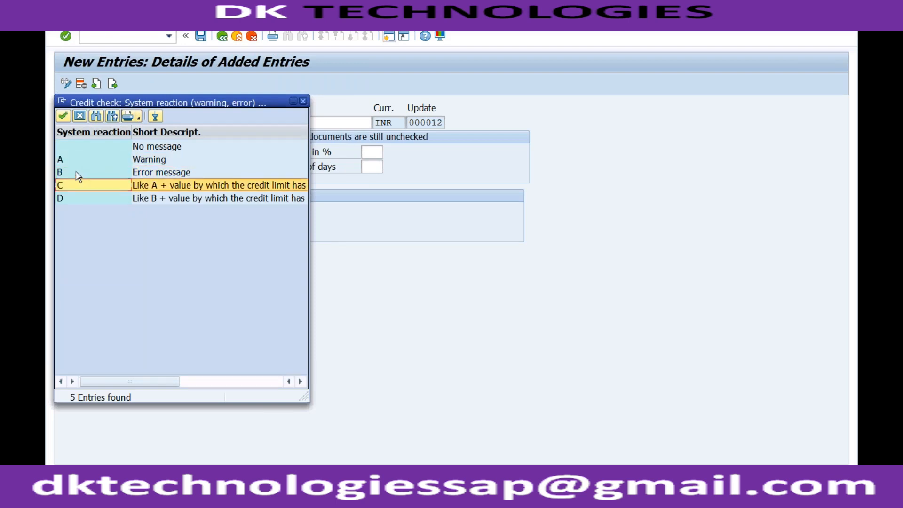
{"action": "left_click", "coordinate": [76, 172]}
{"action": "left_click", "coordinate": [75, 199]}
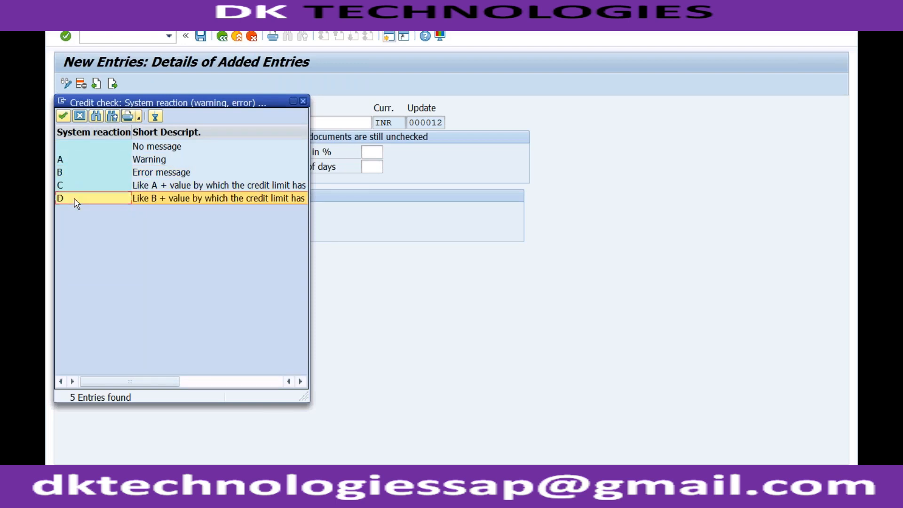
{"action": "left_click", "coordinate": [81, 173]}
{"action": "left_click", "coordinate": [80, 199]}
{"action": "left_click", "coordinate": [78, 160]}
{"action": "left_click", "coordinate": [72, 187]}
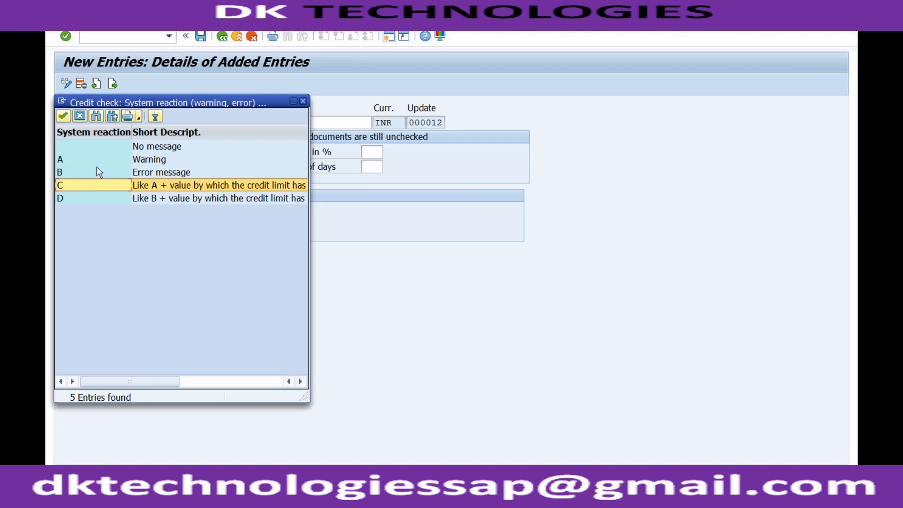
{"action": "left_click", "coordinate": [114, 148]}
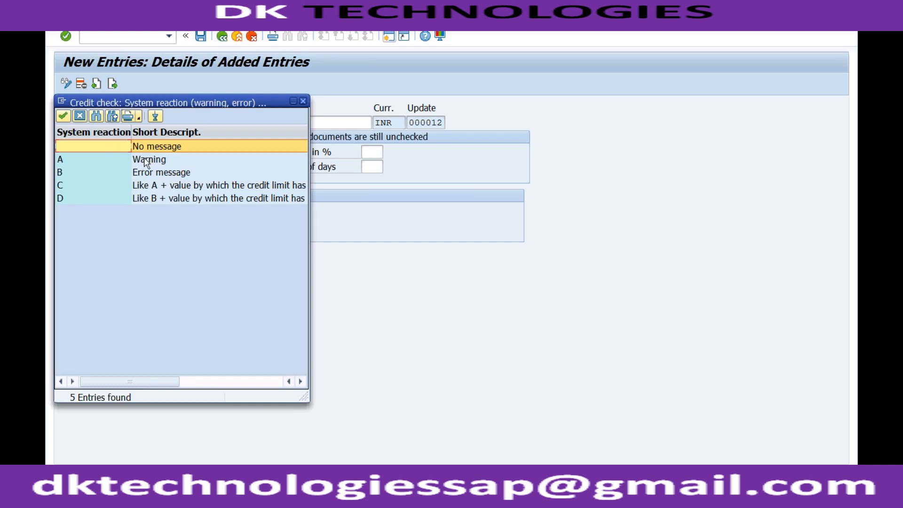
Choose reaction B (Error message) for the credit check, save the entry and return to the overview.
{"action": "left_click", "coordinate": [125, 177]}
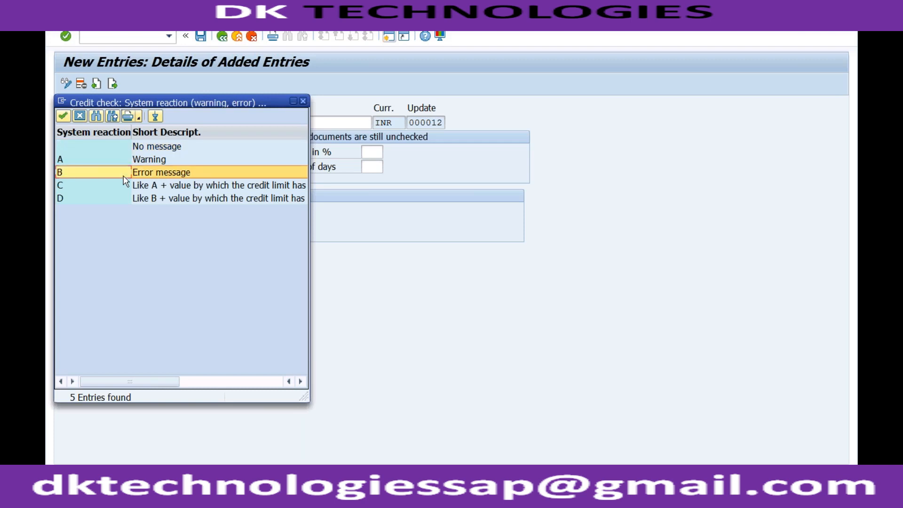
{"action": "double_click", "coordinate": [124, 177]}
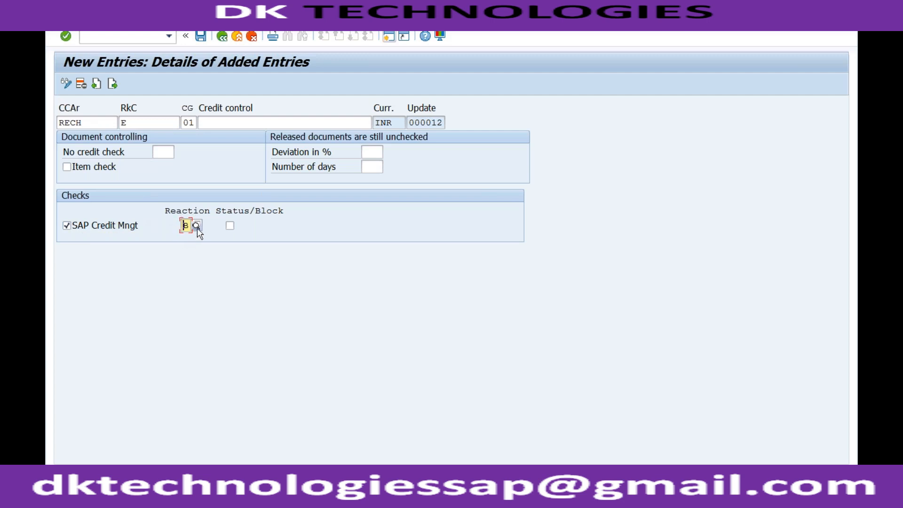
{"action": "left_click", "coordinate": [201, 37]}
{"action": "left_click", "coordinate": [307, 228]}
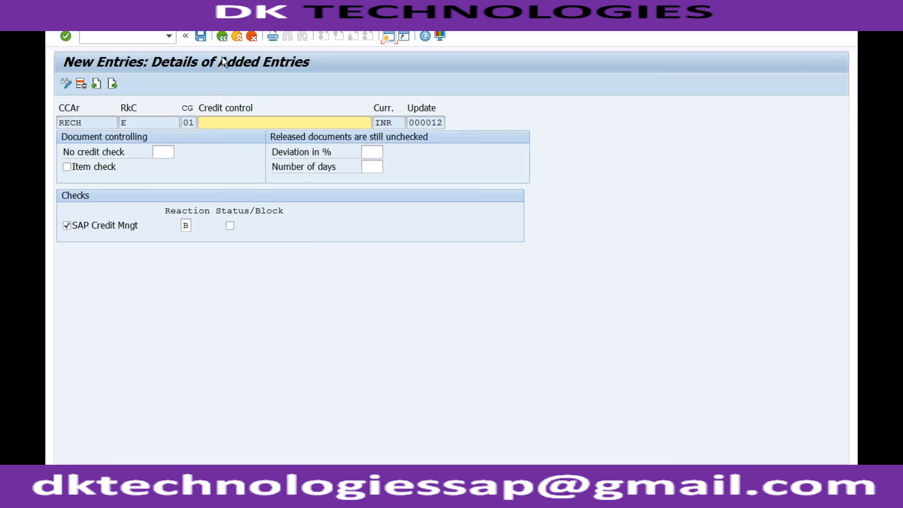
{"action": "left_click", "coordinate": [222, 38]}
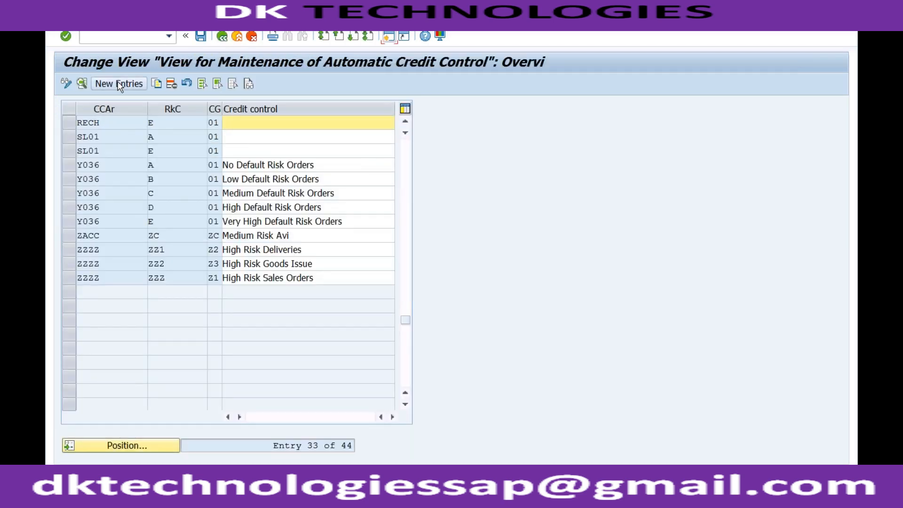
Start a new automatic credit control entry for credit control area RECH with risk class C and credit group 01.
{"action": "left_click", "coordinate": [118, 82]}
{"action": "type", "text": "rech"}
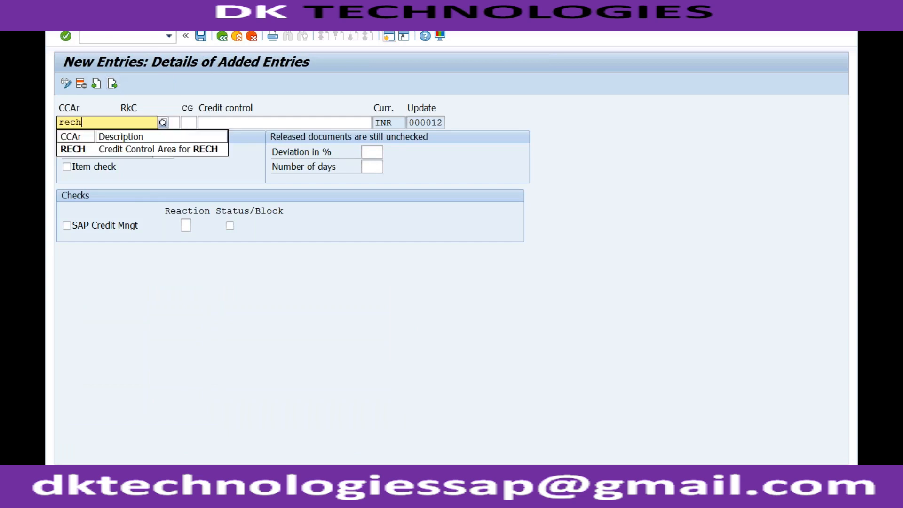
{"action": "left_click", "coordinate": [85, 149]}
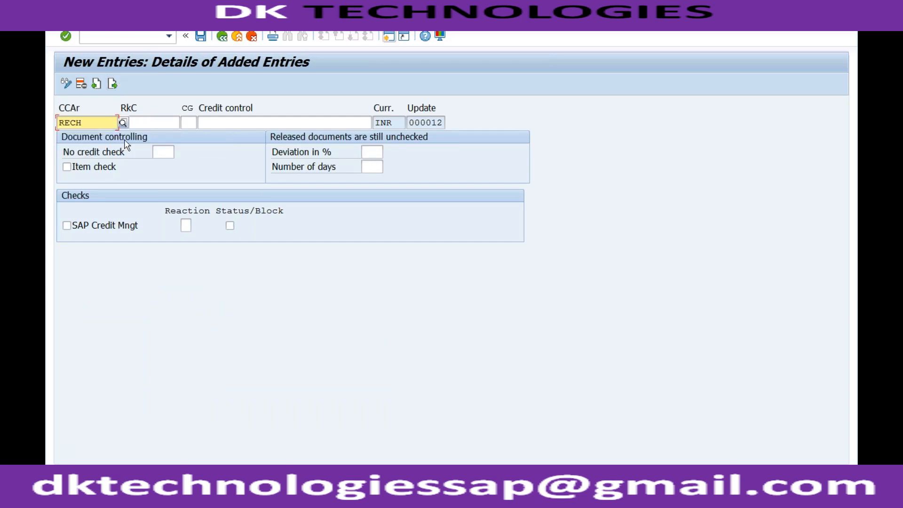
{"action": "left_click", "coordinate": [147, 124]}
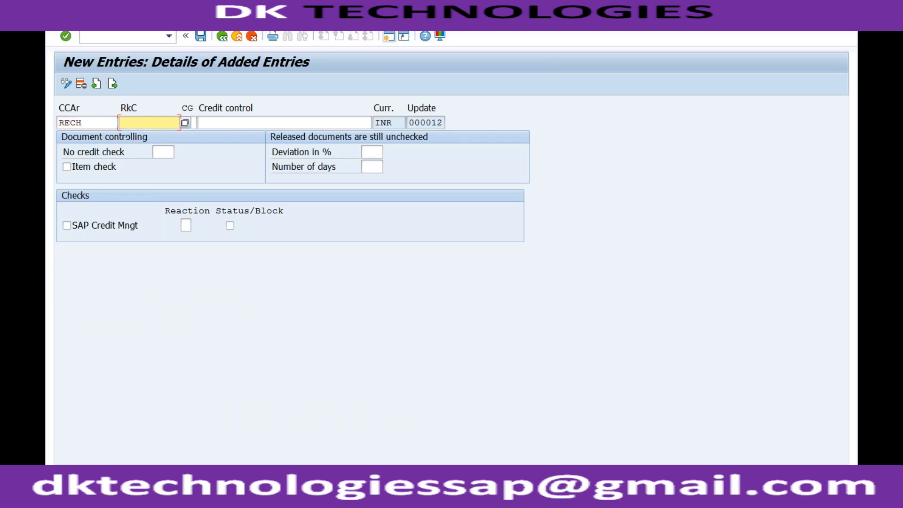
{"action": "type", "text": "C"}
{"action": "left_click", "coordinate": [210, 123]}
{"action": "left_click", "coordinate": [192, 123]}
{"action": "type", "text": "01"}
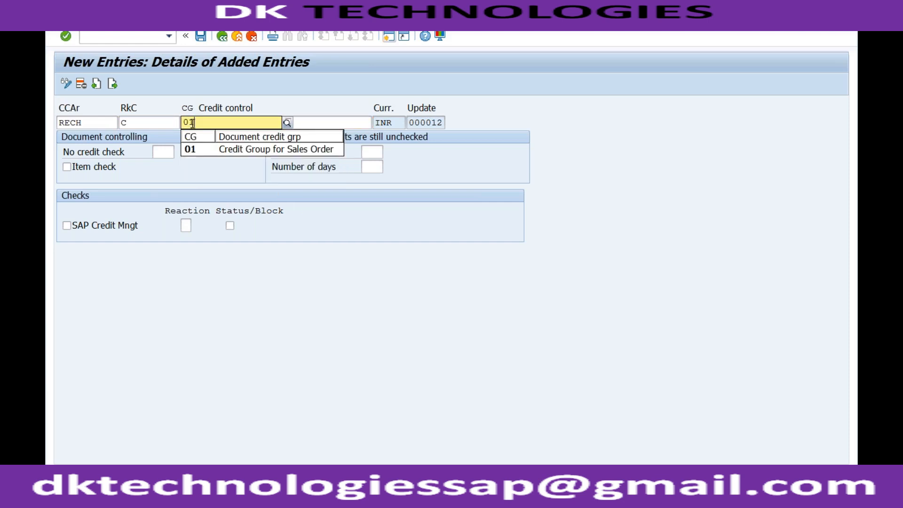
{"action": "left_click", "coordinate": [188, 148]}
{"action": "left_click", "coordinate": [192, 122]}
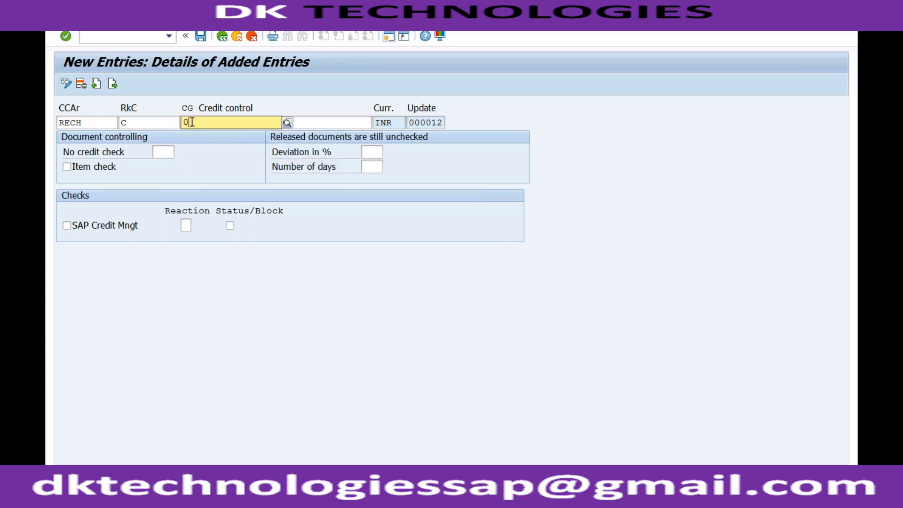
{"action": "type", "text": "1"}
{"action": "left_click", "coordinate": [194, 149]}
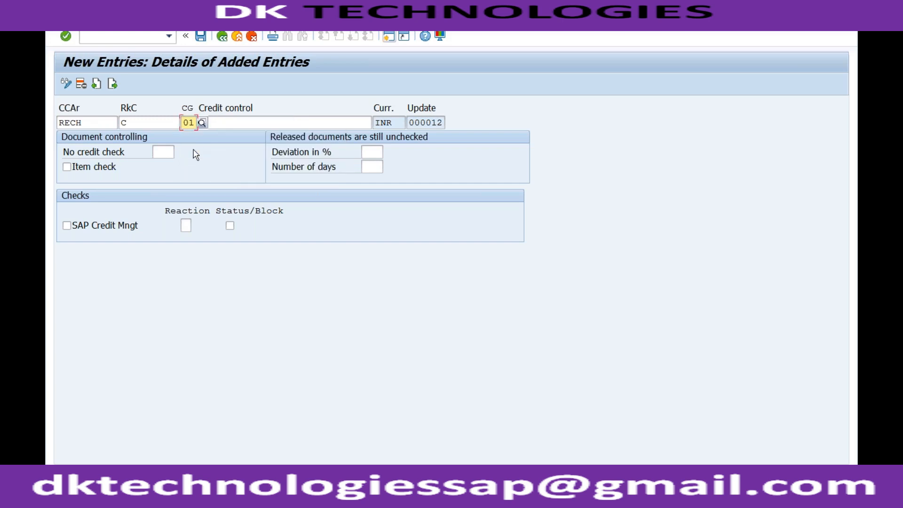
Activate the SAP Credit Management check with Status/Block and no reaction, then save the entry and return to the overview.
{"action": "left_click", "coordinate": [66, 226]}
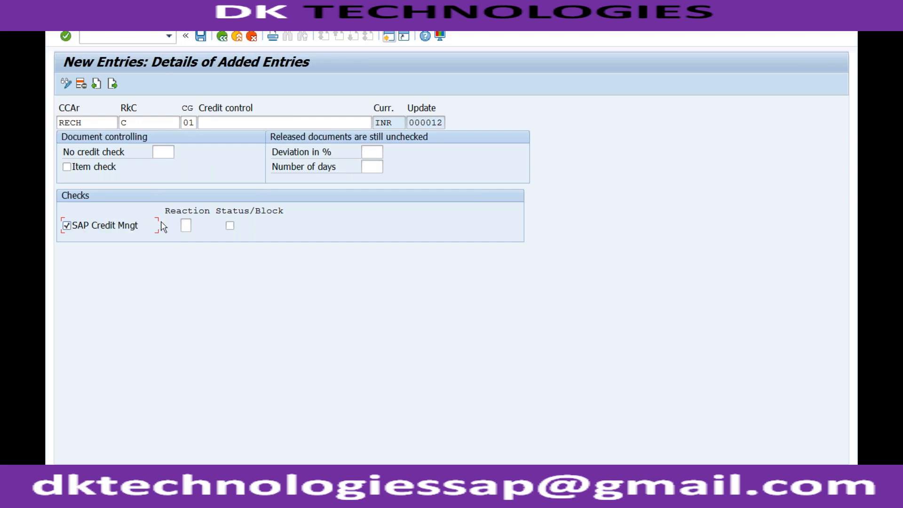
{"action": "left_click", "coordinate": [185, 225]}
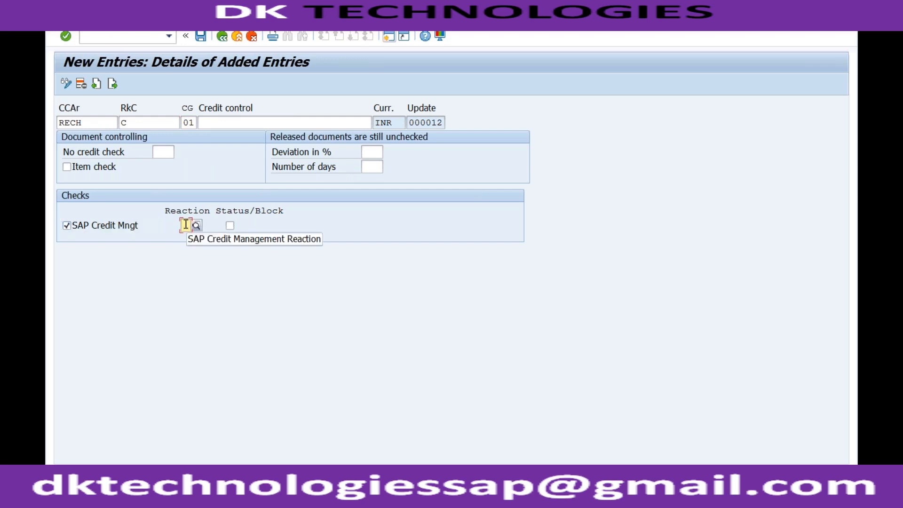
{"action": "left_click", "coordinate": [230, 225]}
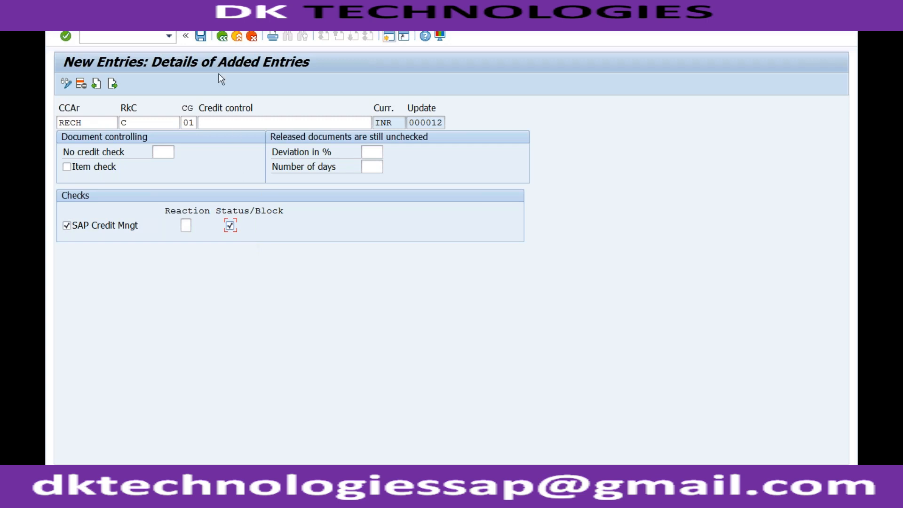
{"action": "left_click", "coordinate": [204, 39]}
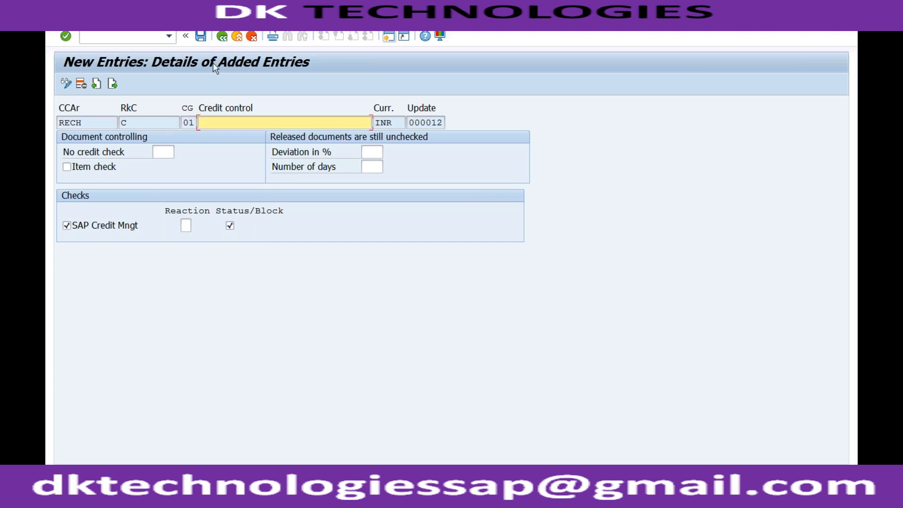
{"action": "left_click", "coordinate": [222, 37]}
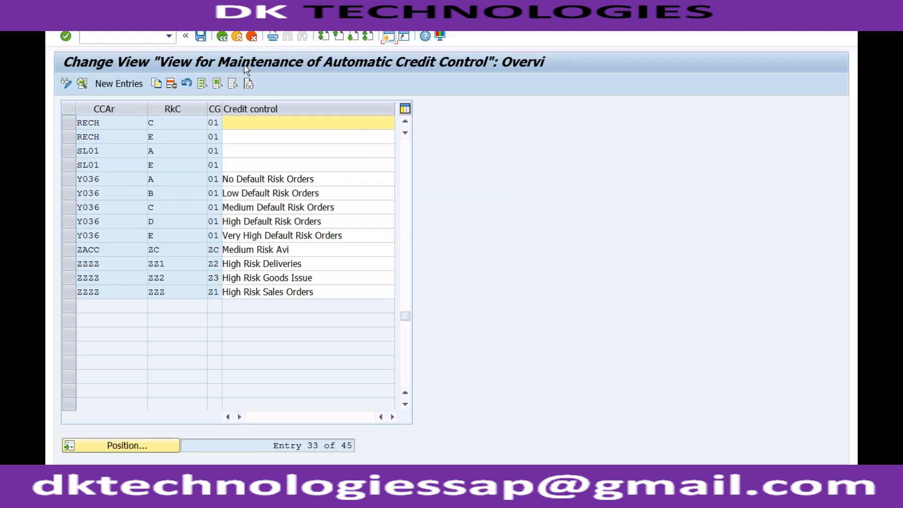
Enter the credit control descriptions "Medium Risk" for RECH risk class C and "High Risk" for RECH risk class E.
{"action": "left_click", "coordinate": [239, 125]}
{"action": "type", "text": "Medium Risk"}
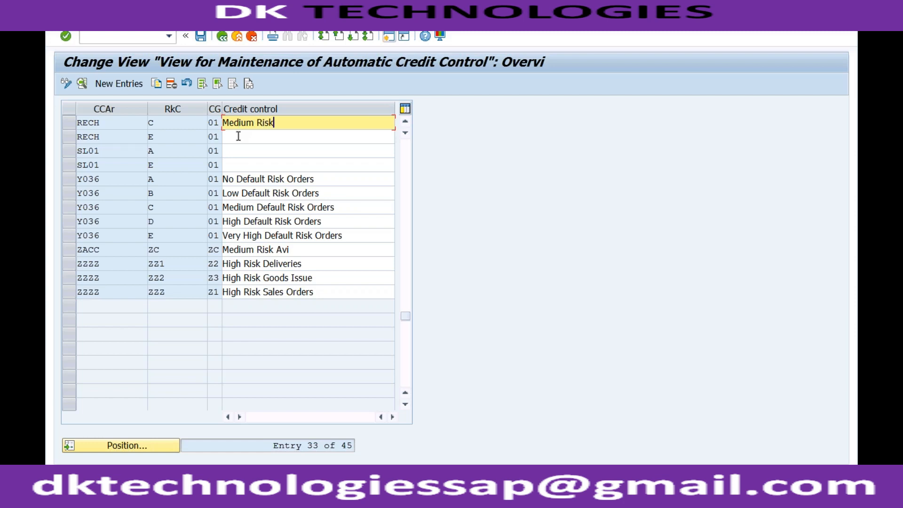
{"action": "left_click", "coordinate": [238, 147]}
{"action": "left_click", "coordinate": [238, 137]}
{"action": "type", "text": "High Risk"}
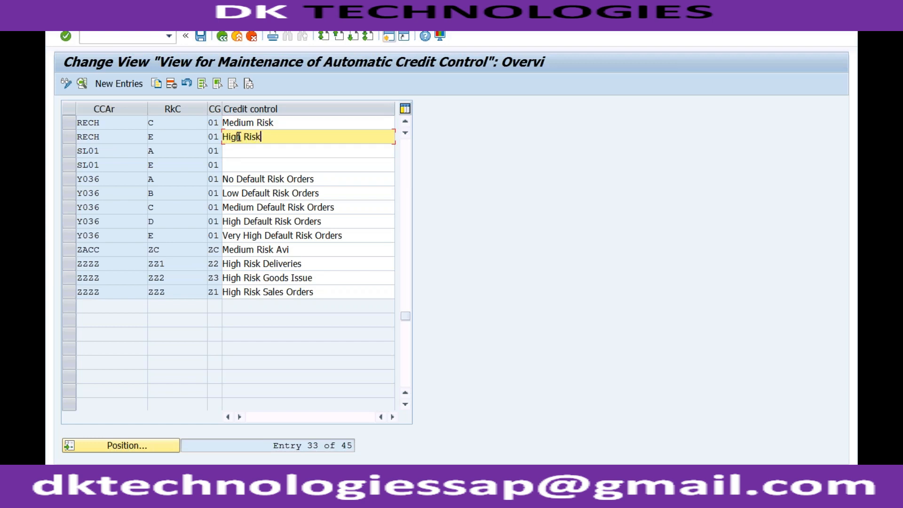
Start a new automatic credit control entry for credit control area RECH with risk class A and credit group 02.
{"action": "left_click", "coordinate": [134, 83]}
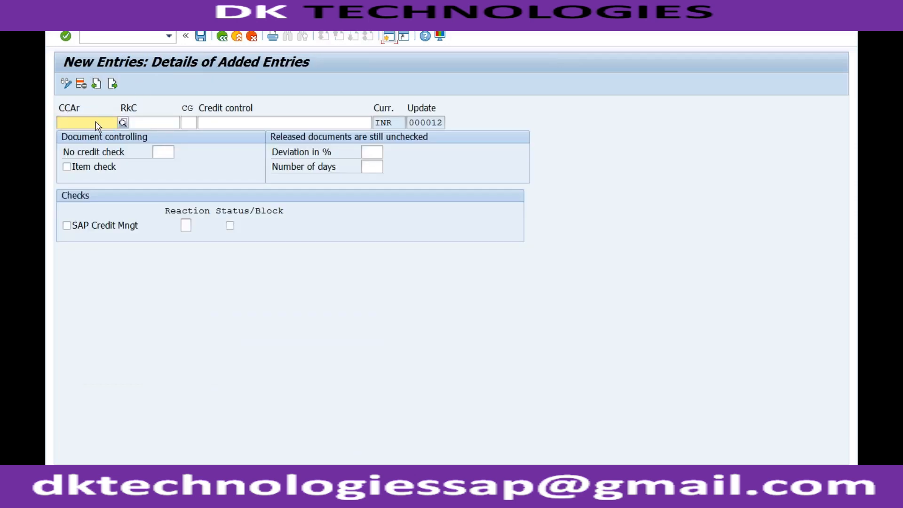
{"action": "type", "text": "rech"}
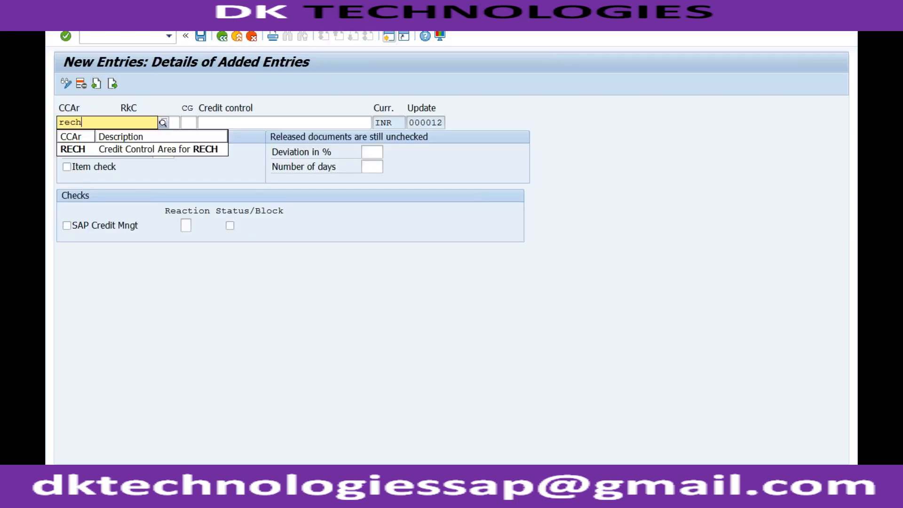
{"action": "left_click", "coordinate": [81, 149]}
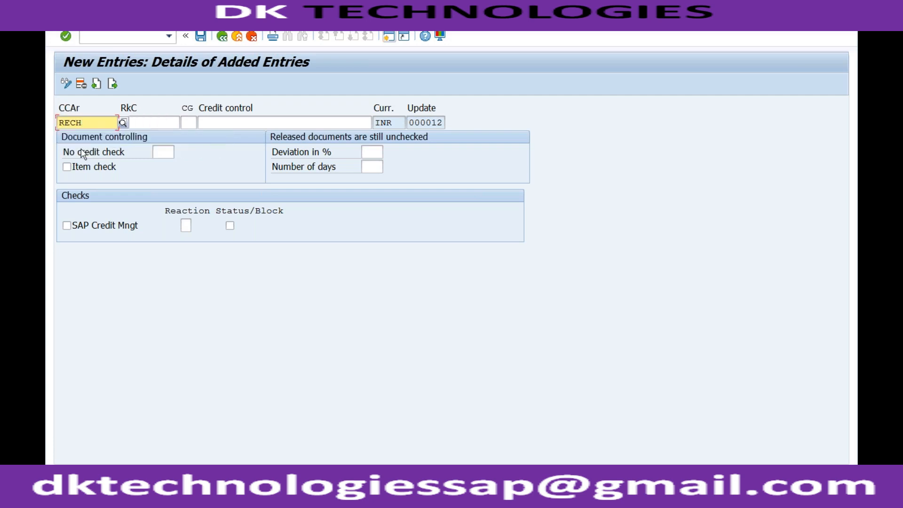
{"action": "left_click", "coordinate": [156, 124]}
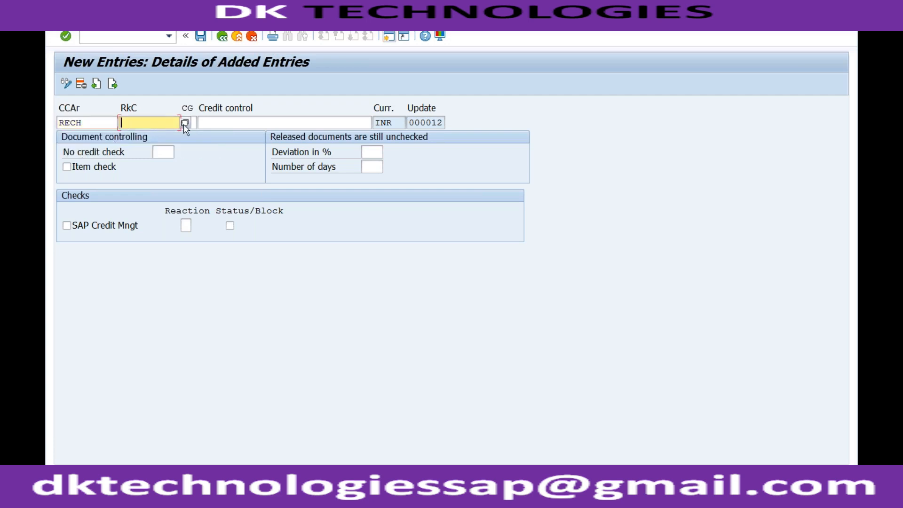
{"action": "type", "text": "a"}
{"action": "key", "text": "Tab"}
{"action": "left_click", "coordinate": [190, 118]}
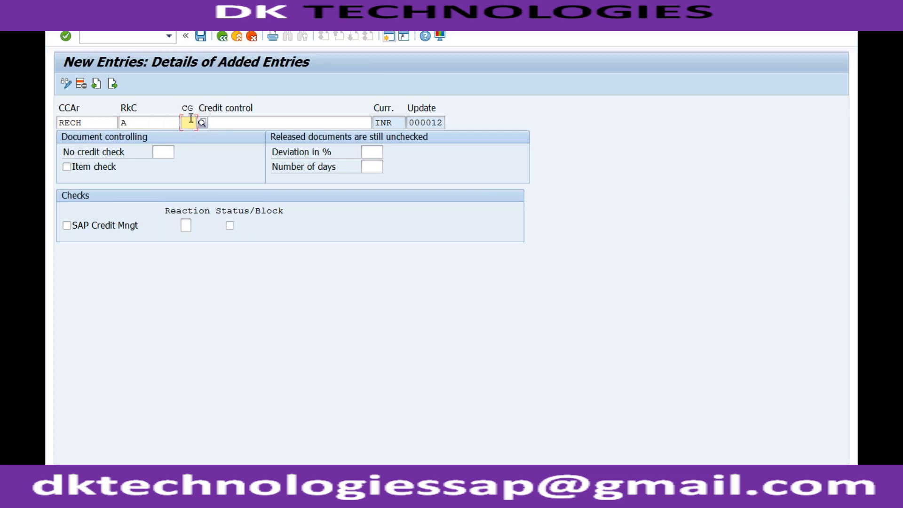
{"action": "type", "text": "02"}
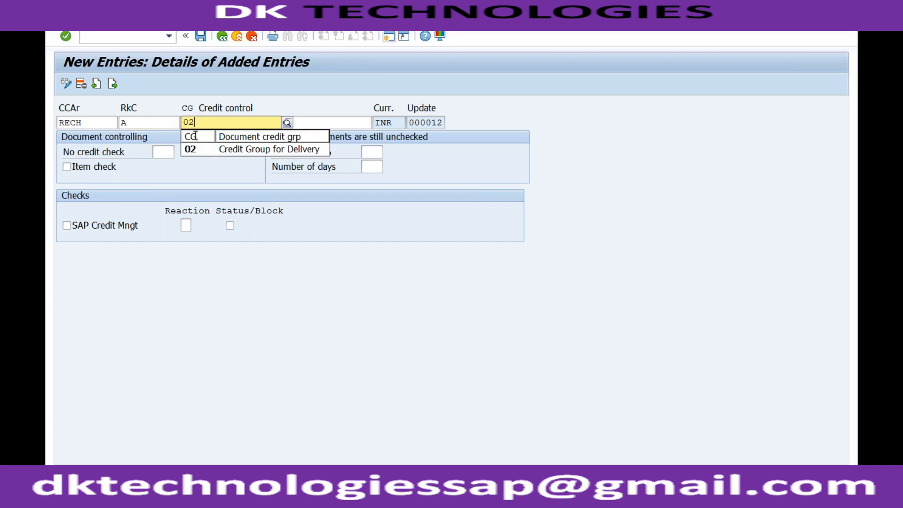
{"action": "left_click", "coordinate": [192, 149]}
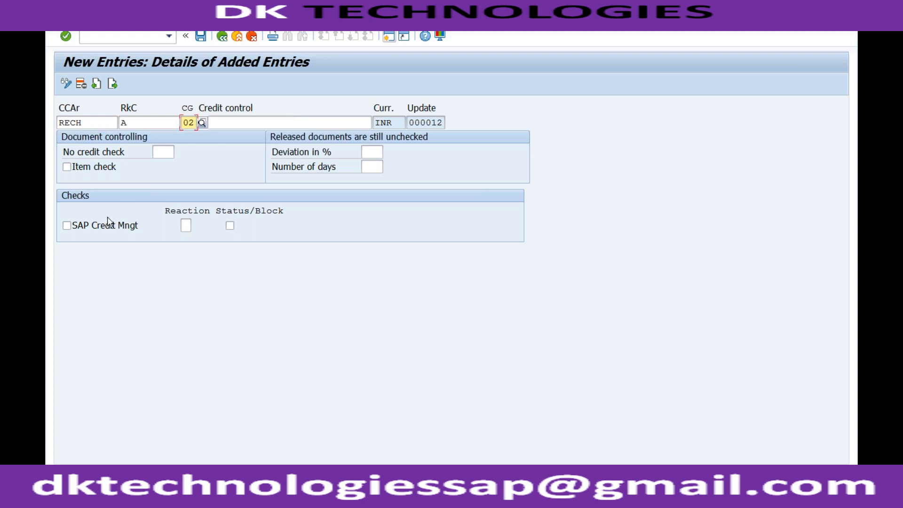
Activate the SAP Credit Management check with reaction A (Warning) and save the entry.
{"action": "left_click", "coordinate": [66, 225]}
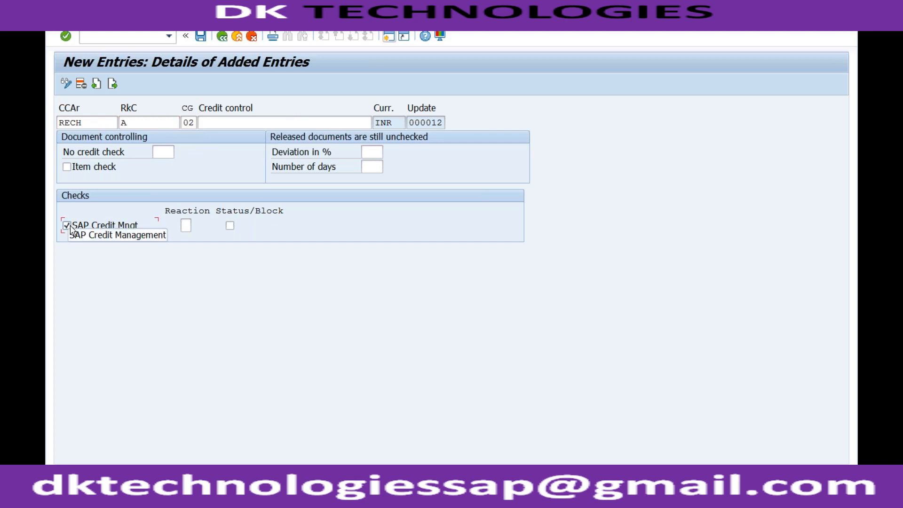
{"action": "left_click", "coordinate": [185, 227]}
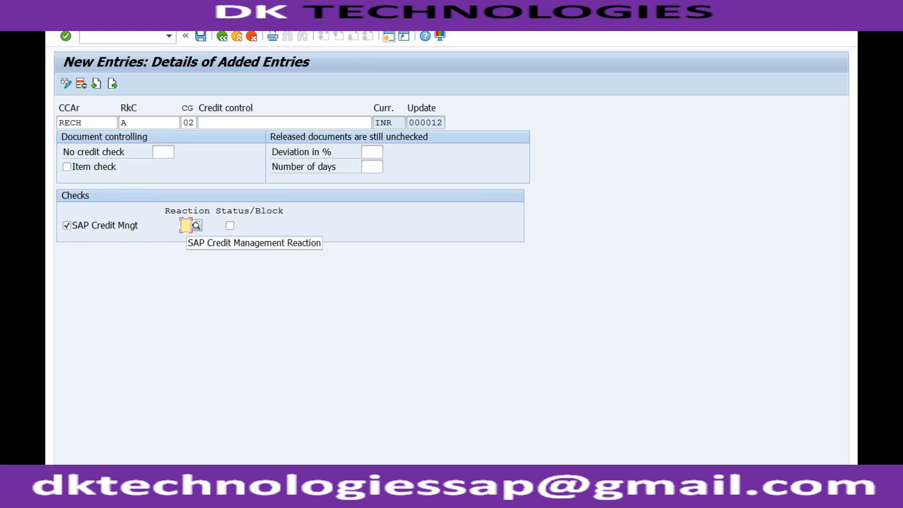
{"action": "left_click", "coordinate": [196, 226]}
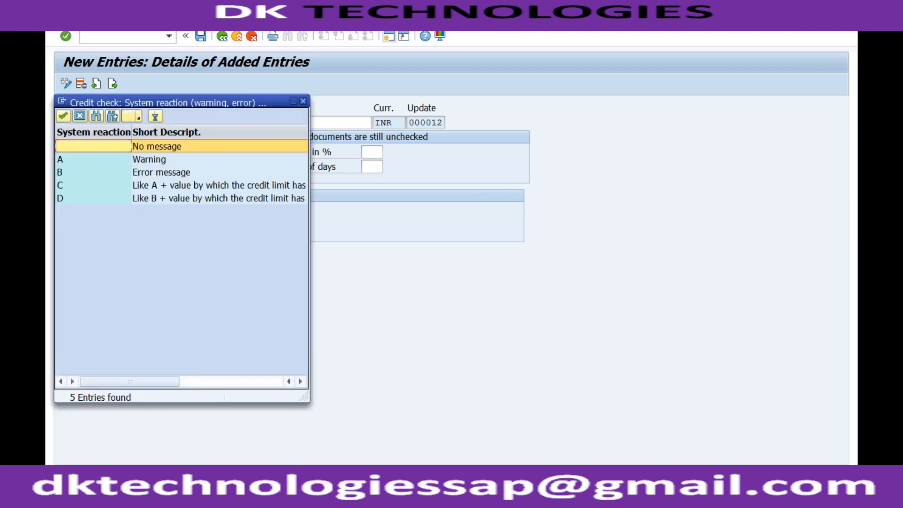
{"action": "double_click", "coordinate": [130, 162]}
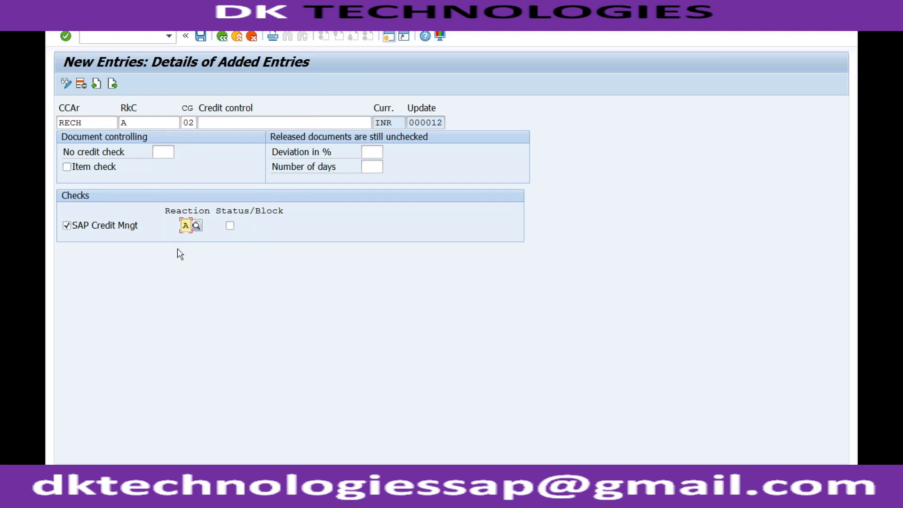
{"action": "left_click", "coordinate": [200, 35]}
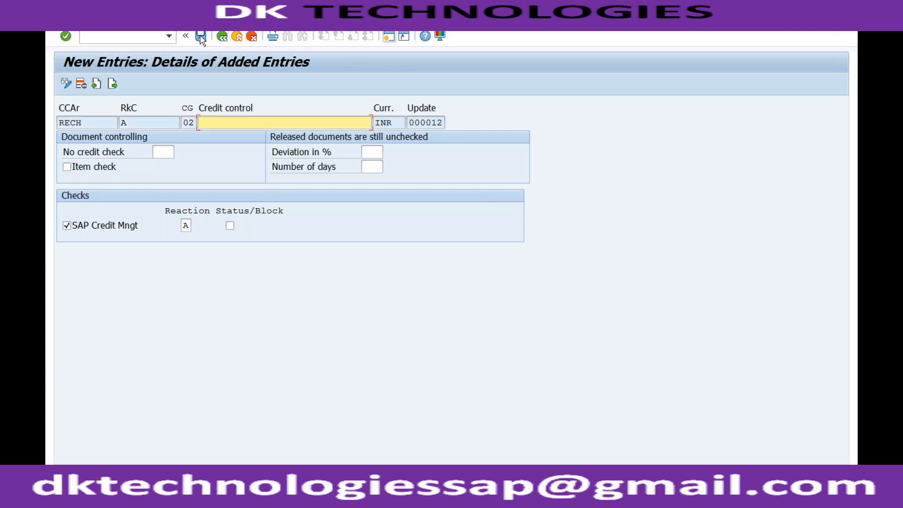
Leave customizing for SAP Easy Access and open business partner maintenance with transaction /nbp.
{"action": "left_click", "coordinate": [240, 37]}
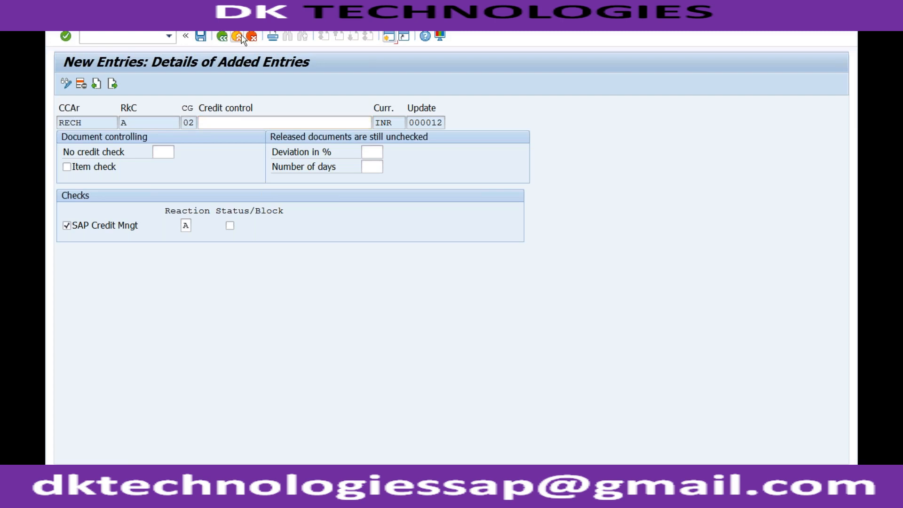
{"action": "left_click", "coordinate": [238, 37]}
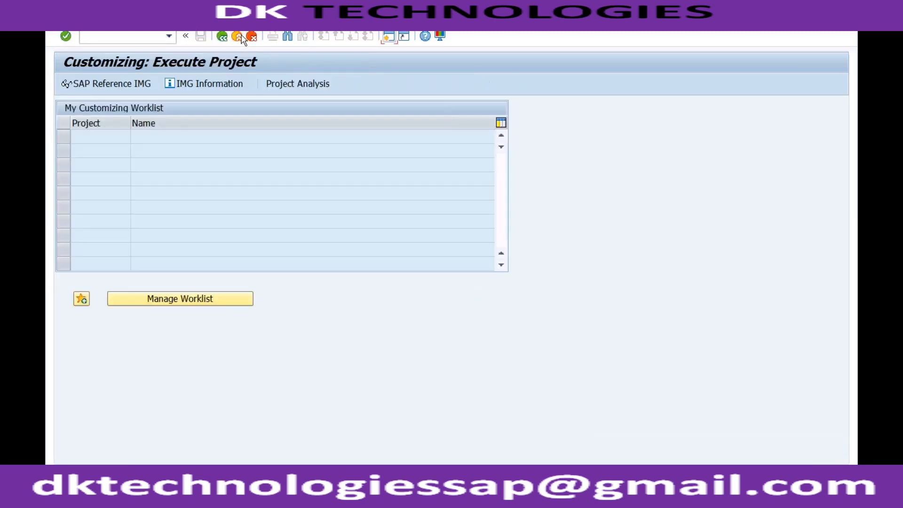
{"action": "left_click", "coordinate": [238, 37]}
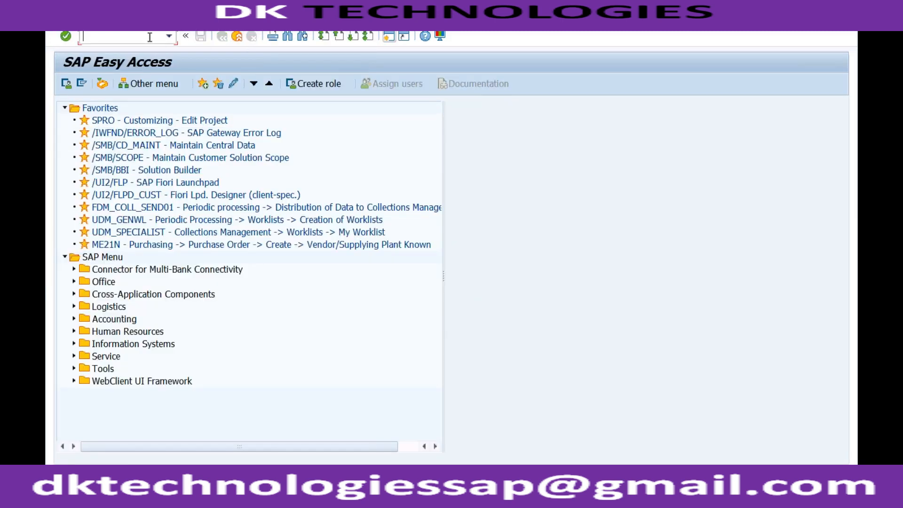
{"action": "type", "text": "/nbp"}
{"action": "key", "text": "Return"}
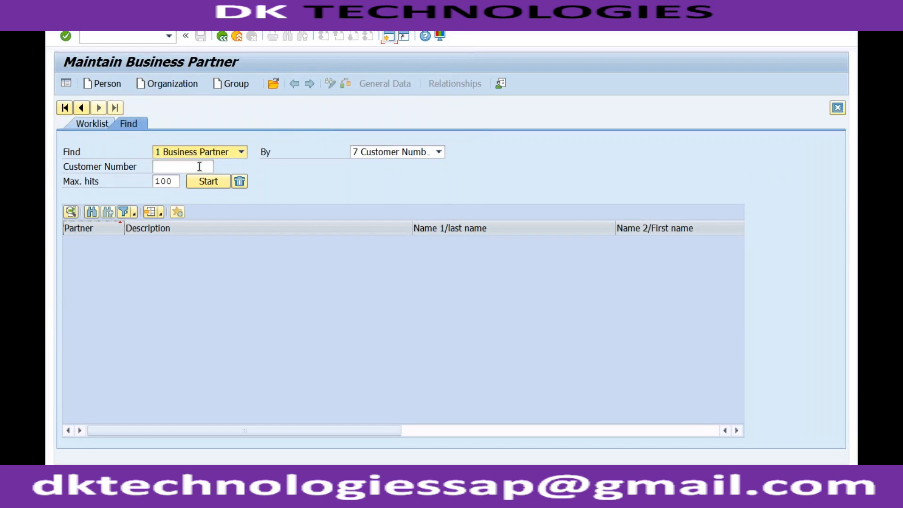
Open the customer number search help and switch it to the Customers per Sales Group criteria.
{"action": "left_click", "coordinate": [199, 167]}
{"action": "left_click", "coordinate": [220, 165]}
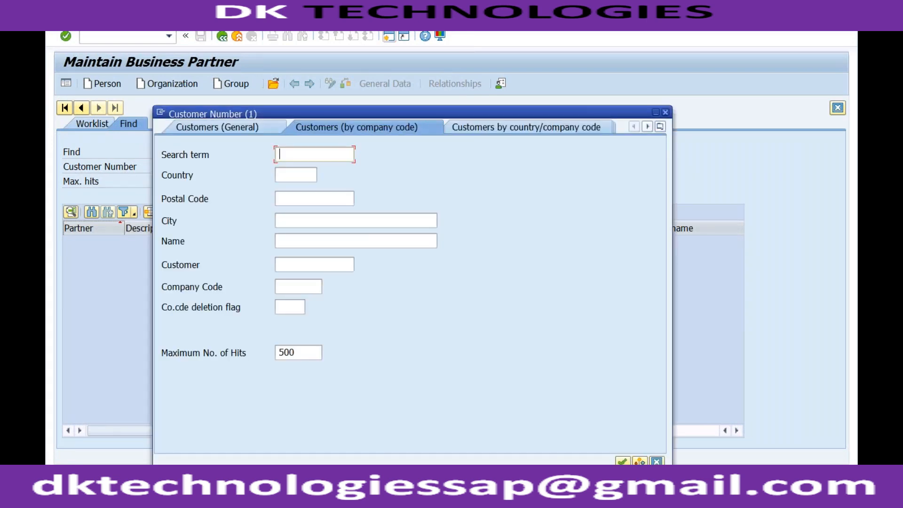
{"action": "left_click", "coordinate": [283, 285]}
{"action": "left_click_drag", "start_coordinate": [517, 110], "coordinate": [451, 101]}
{"action": "left_click", "coordinate": [594, 117]}
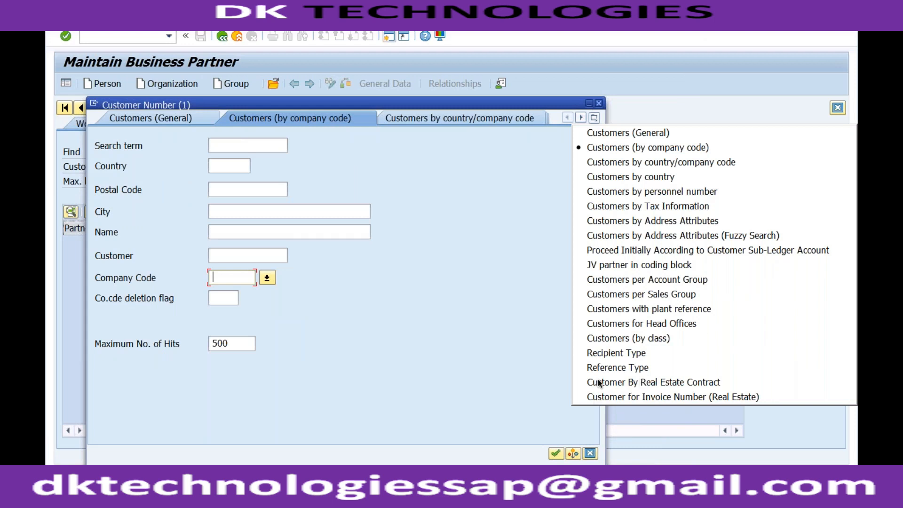
{"action": "left_click", "coordinate": [625, 294]}
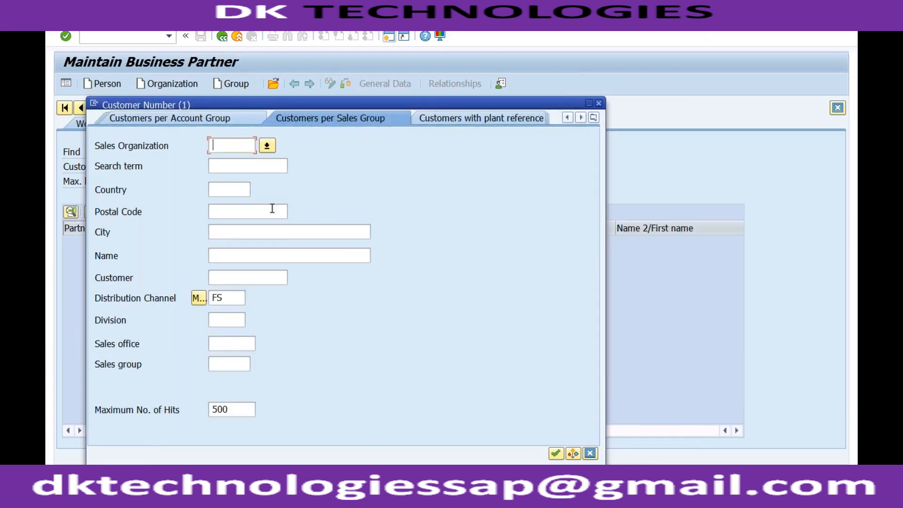
Search customers of sales organization RECH with no distribution channel restriction and choose Customer for RECH.
{"action": "type", "text": "rech"}
{"action": "key", "text": "Return"}
{"action": "left_click", "coordinate": [233, 145]}
{"action": "left_click", "coordinate": [227, 296]}
{"action": "key", "text": "BackSpace"}
{"action": "key", "text": "BackSpace"}
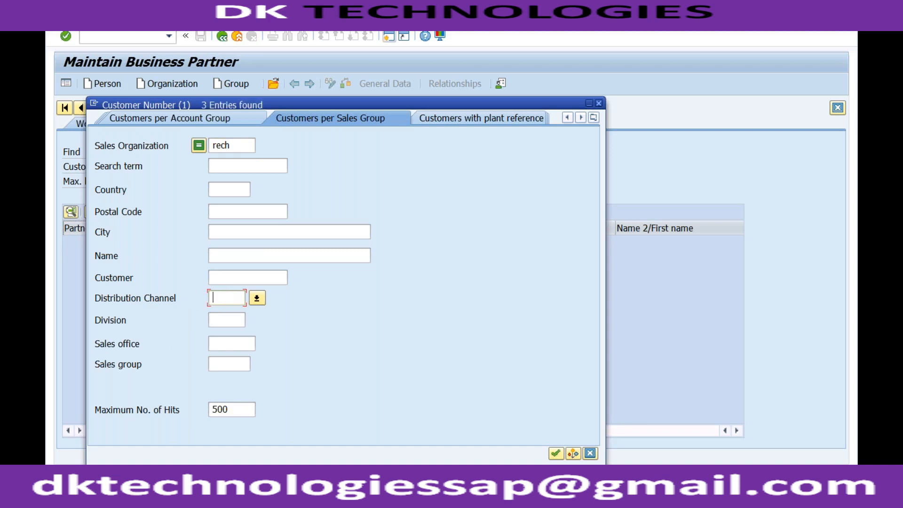
{"action": "key", "text": "Return"}
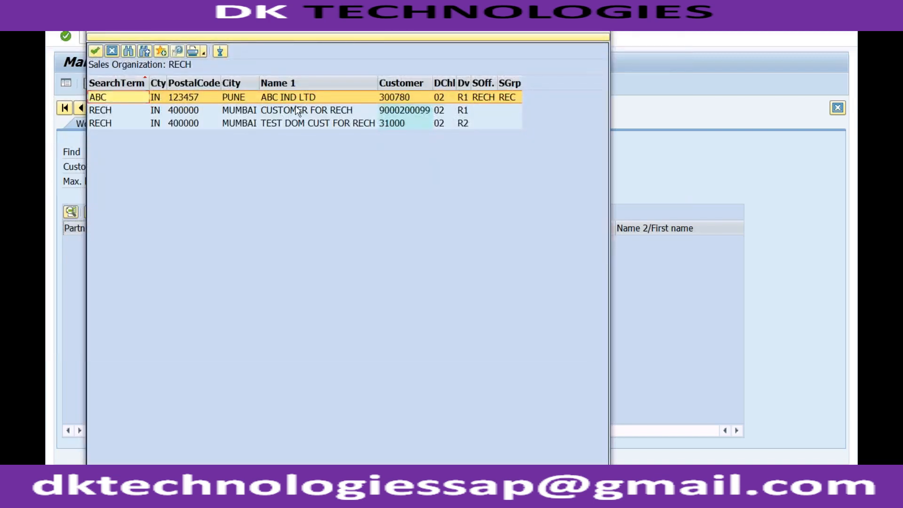
{"action": "double_click", "coordinate": [280, 111]}
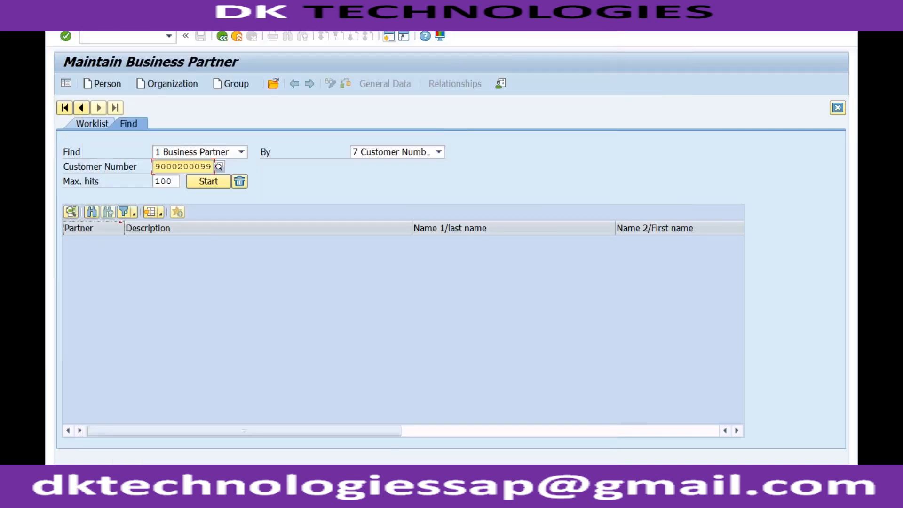
Run the business partner search for the chosen customer and open its record in the general business partner role.
{"action": "left_click", "coordinate": [220, 242]}
{"action": "double_click", "coordinate": [220, 242]}
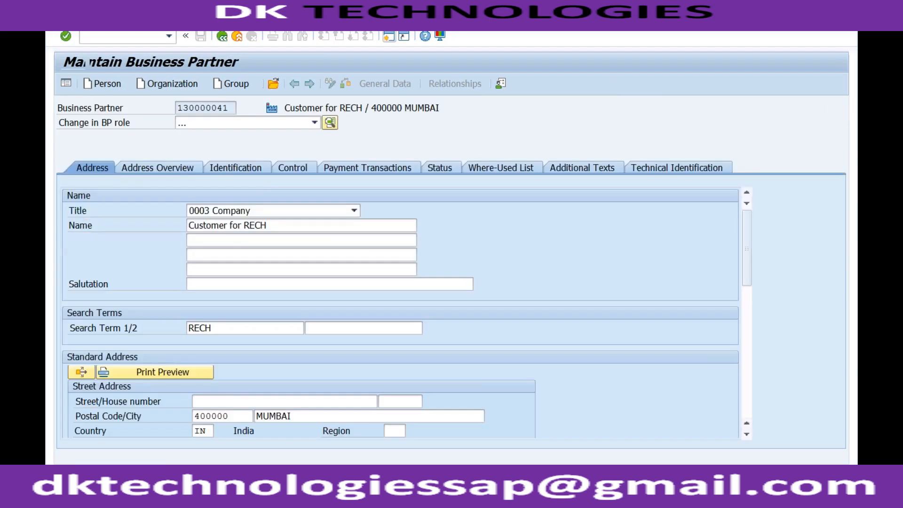
{"action": "left_click", "coordinate": [295, 123]}
{"action": "left_click", "coordinate": [295, 123]}
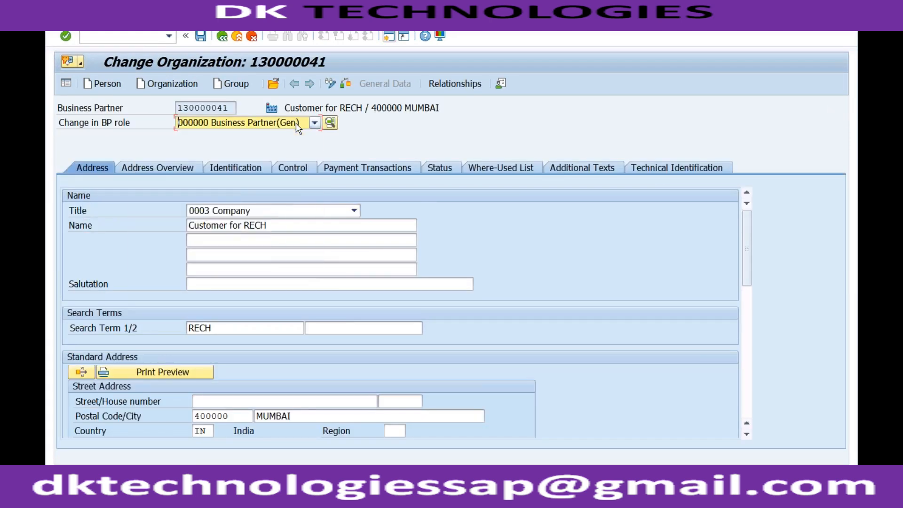
Check in display mode which BP roles the partner already has, and return to change mode.
{"action": "left_click", "coordinate": [330, 83]}
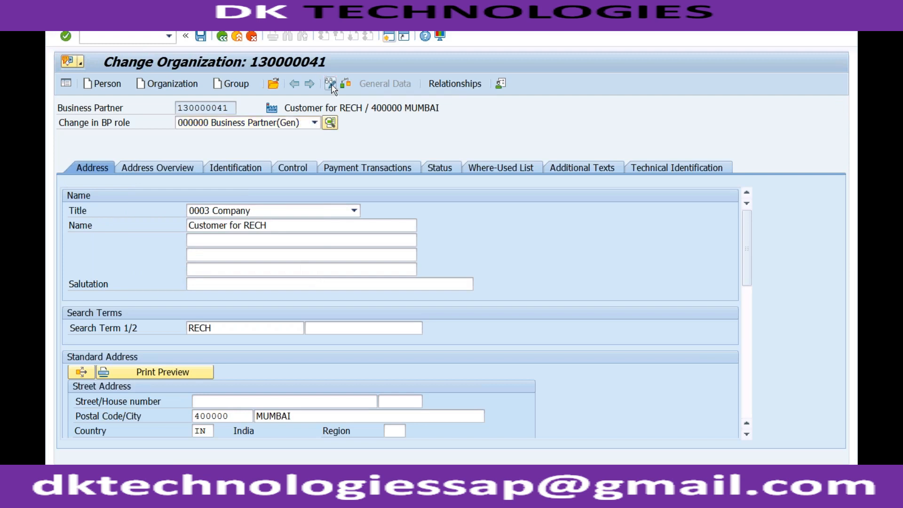
{"action": "left_click", "coordinate": [314, 122]}
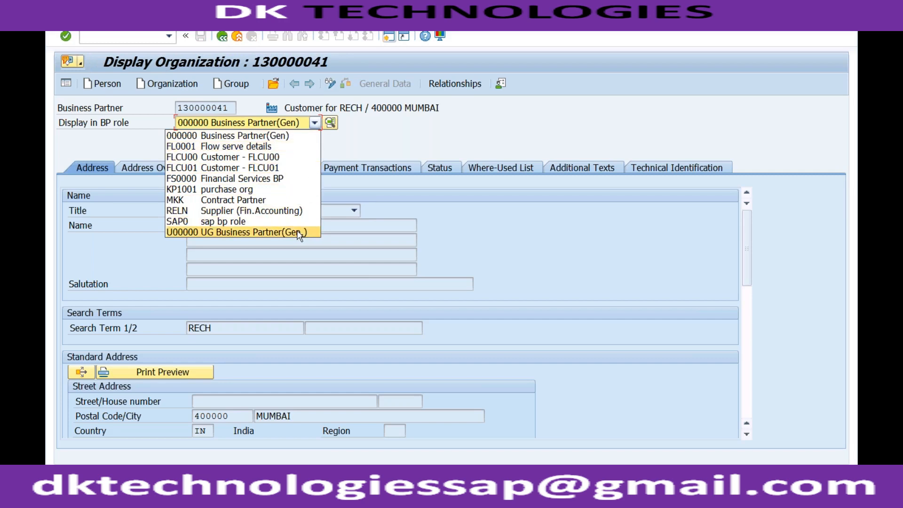
{"action": "left_click", "coordinate": [296, 136]}
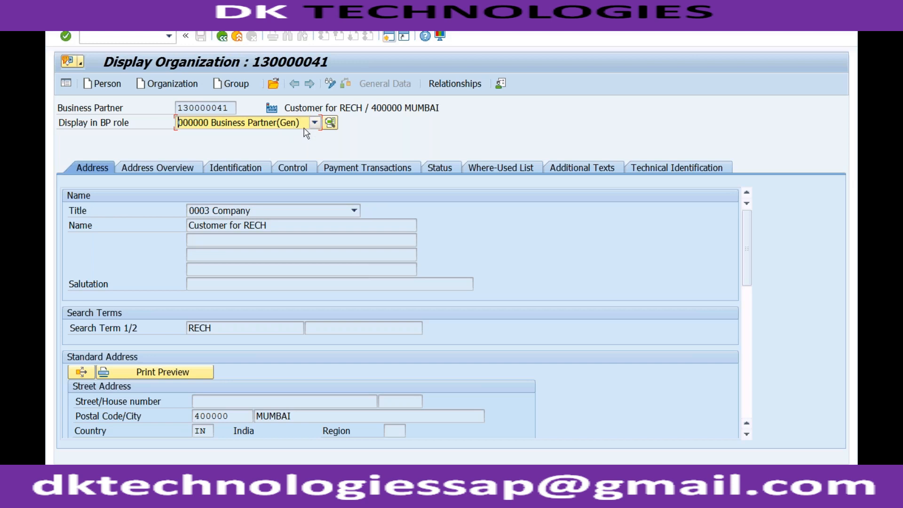
{"action": "left_click", "coordinate": [331, 84]}
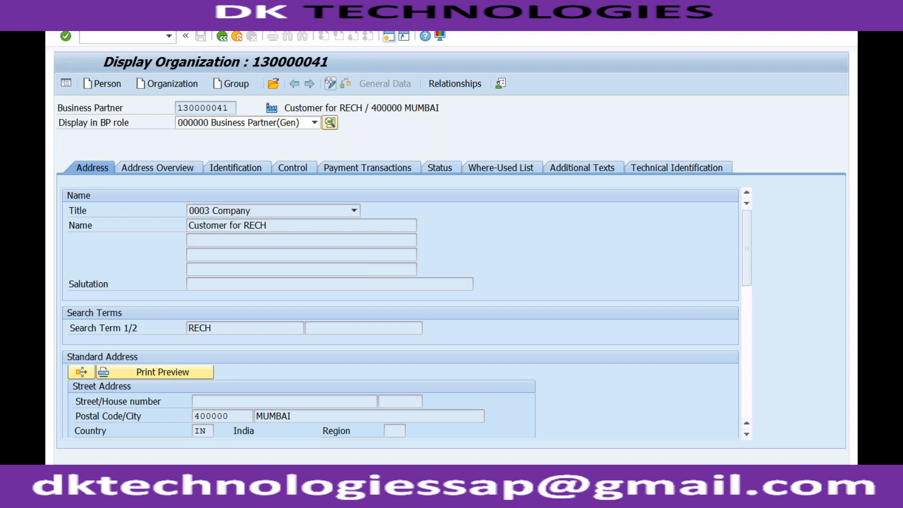
Add the role UKM000 SAP Credit Management to the business partner.
{"action": "left_click", "coordinate": [315, 122]}
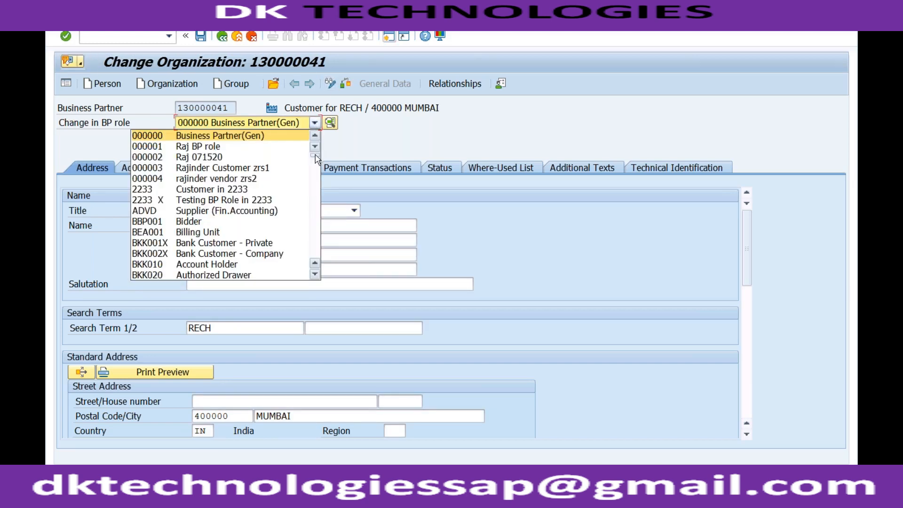
{"action": "left_click_drag", "start_coordinate": [315, 156], "coordinate": [315, 226]}
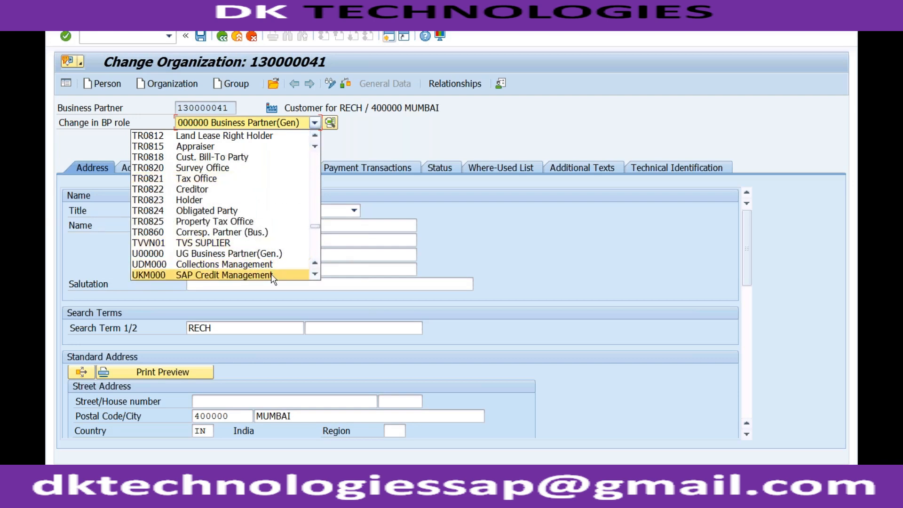
{"action": "left_click", "coordinate": [271, 275]}
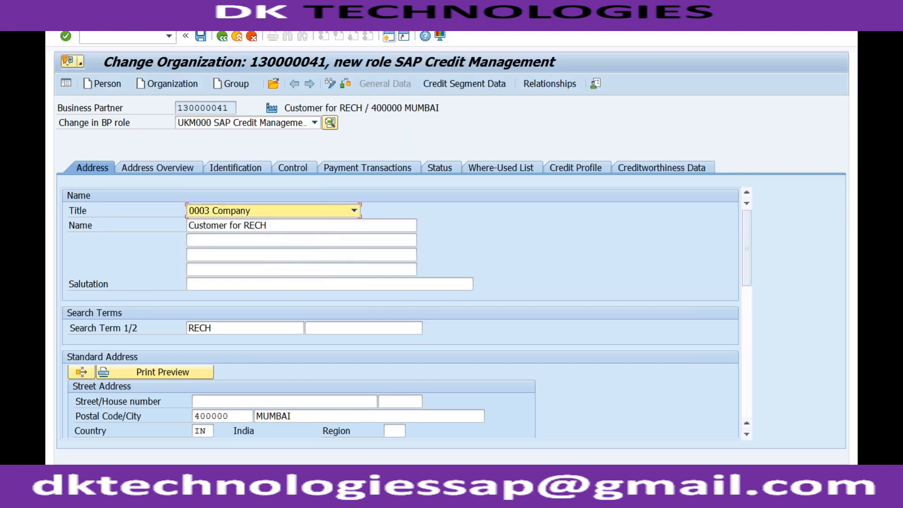
Set the risk class in the partner's credit profile to E High Default Risk.
{"action": "left_click", "coordinate": [565, 168]}
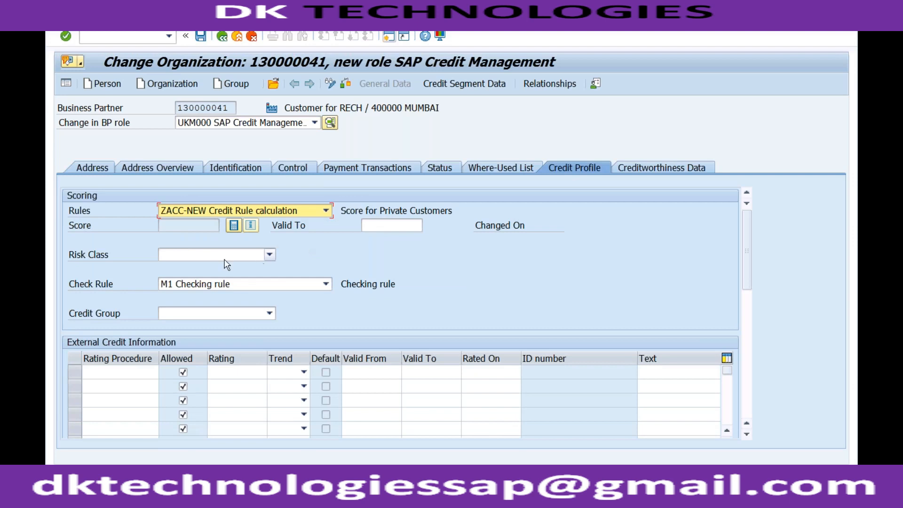
{"action": "left_click", "coordinate": [189, 256]}
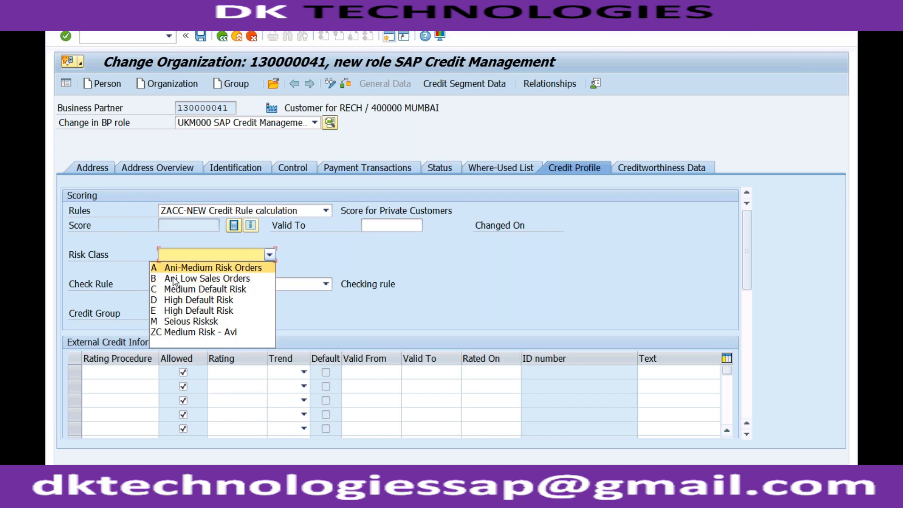
{"action": "left_click", "coordinate": [170, 312]}
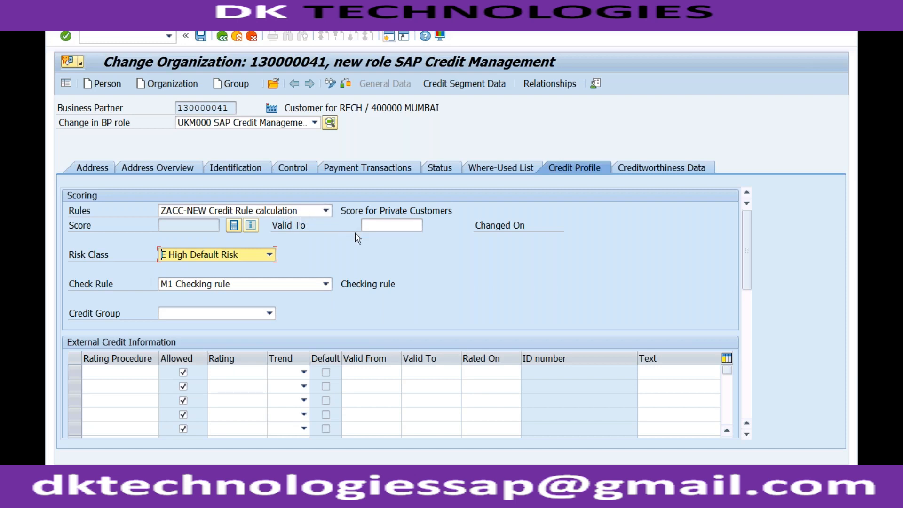
Open the partner's credit segment data and select the RECH credit segment.
{"action": "left_click", "coordinate": [465, 86]}
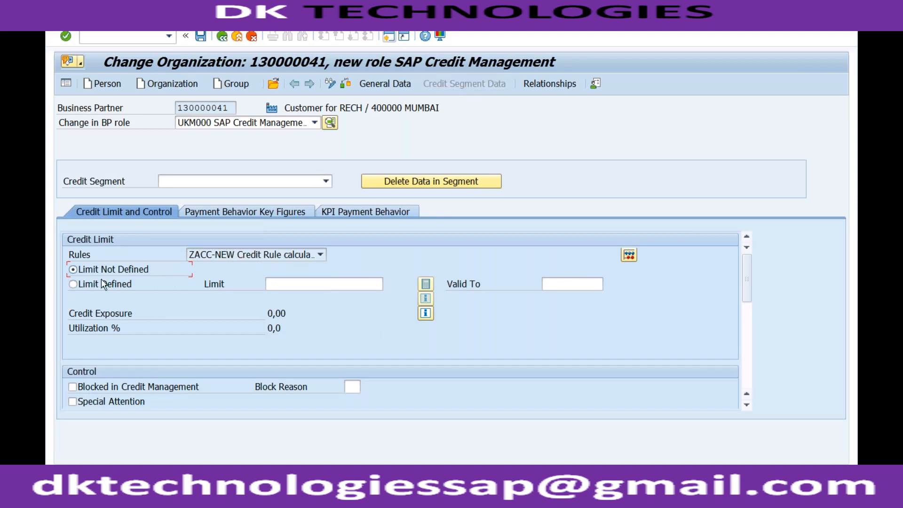
{"action": "left_click", "coordinate": [190, 187]}
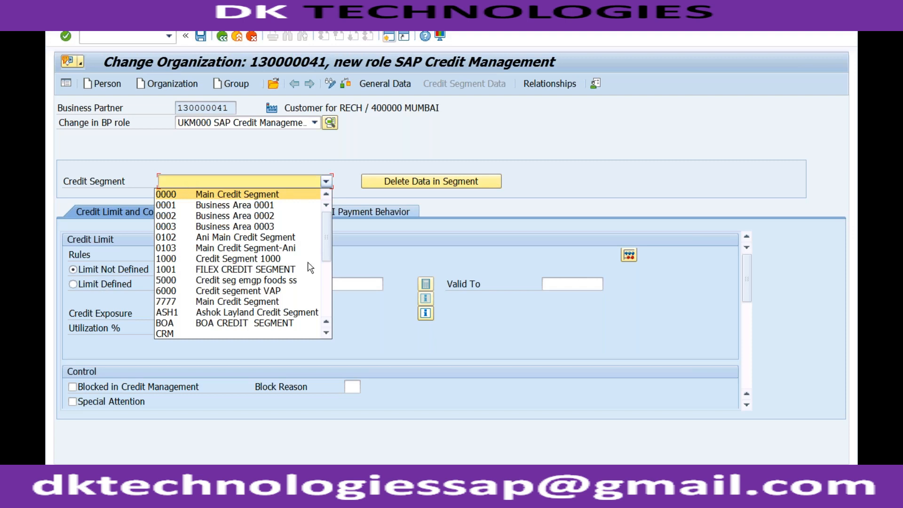
{"action": "left_click", "coordinate": [328, 279]}
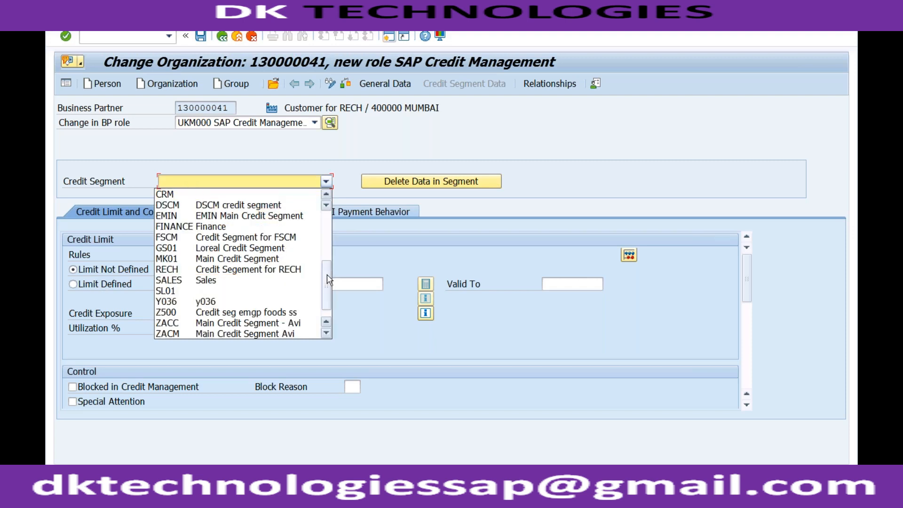
{"action": "left_click", "coordinate": [285, 268]}
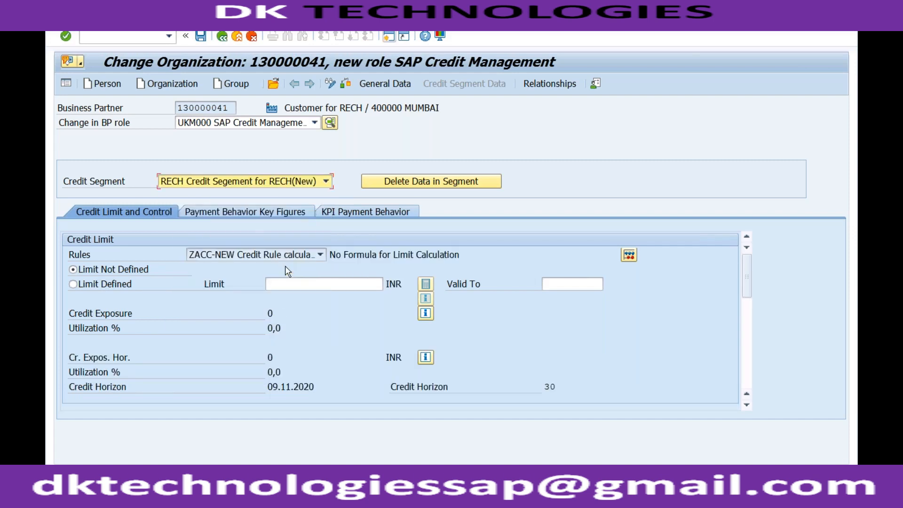
Mark the credit limit as defined for the segment and set the limit to 10000 INR.
{"action": "left_click", "coordinate": [73, 284]}
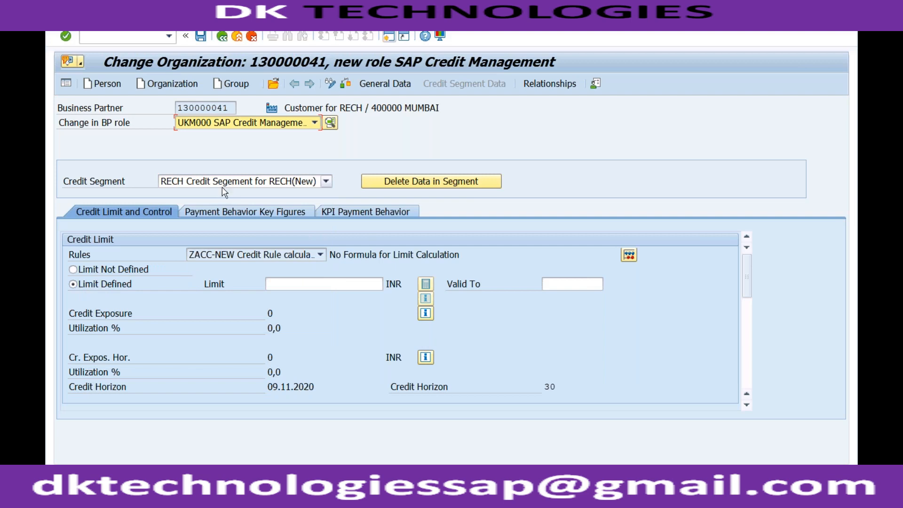
{"action": "left_click", "coordinate": [291, 285]}
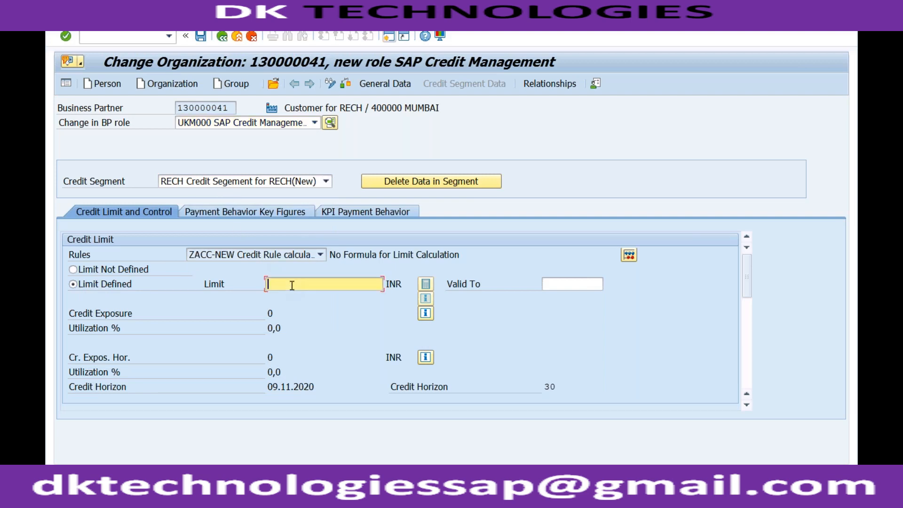
{"action": "type", "text": "10000"}
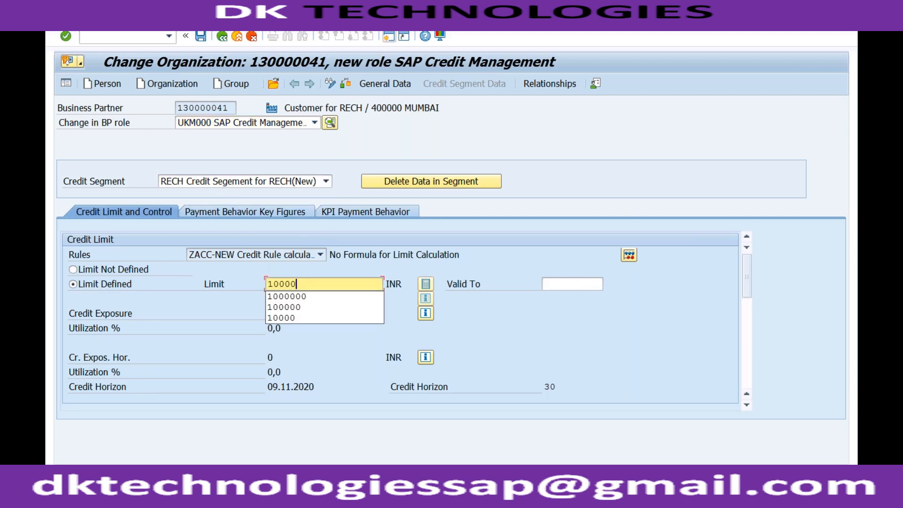
{"action": "left_click", "coordinate": [252, 284]}
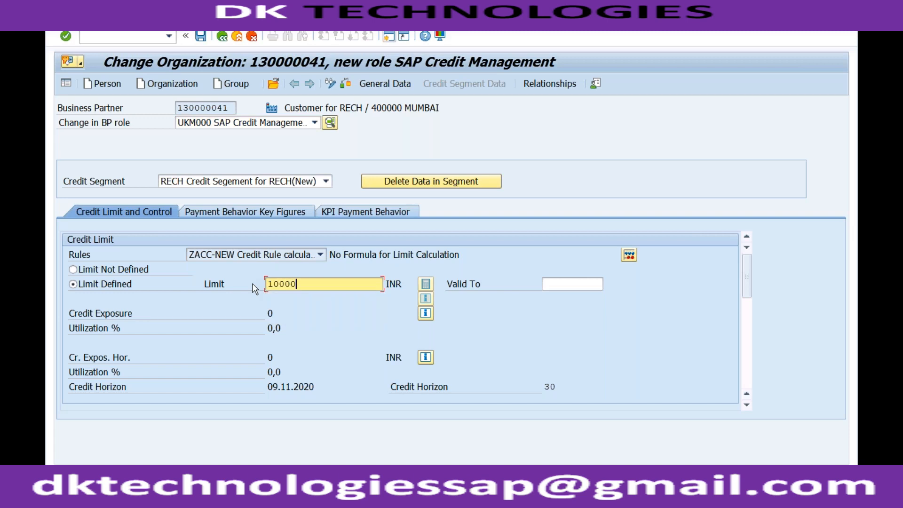
Set the credit limit's Valid To date to 31122020.
{"action": "left_click", "coordinate": [559, 286]}
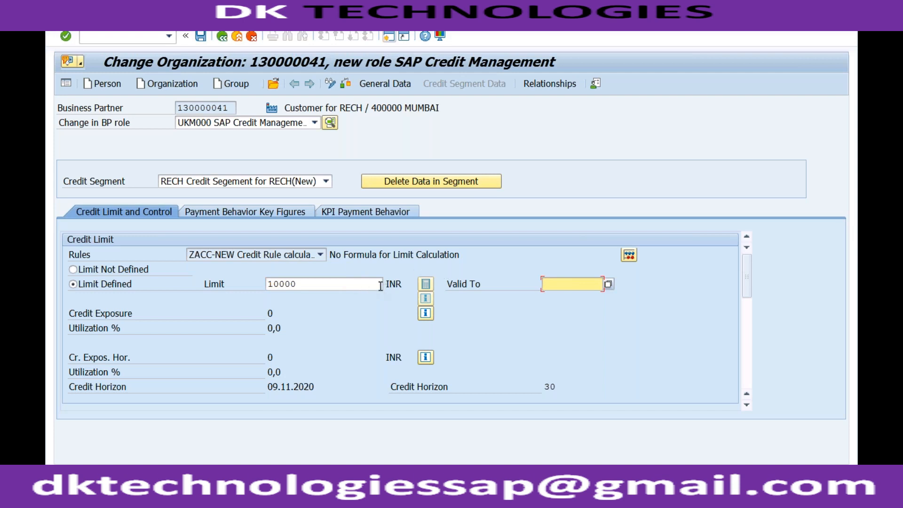
{"action": "left_click", "coordinate": [342, 282]}
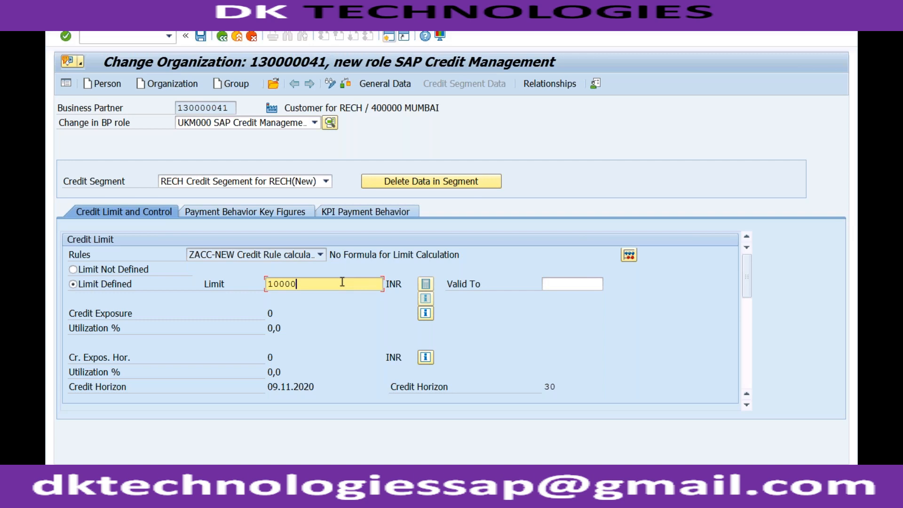
{"action": "left_click", "coordinate": [559, 284]}
{"action": "type", "text": "311"}
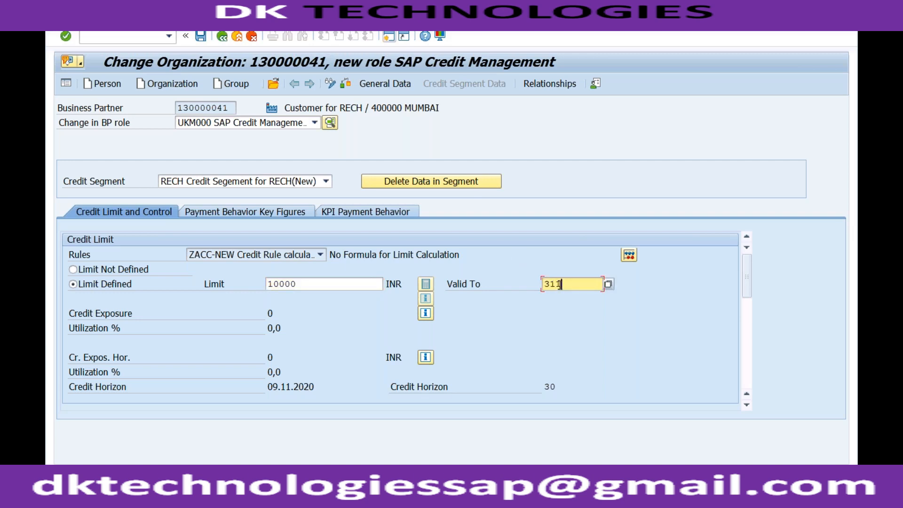
{"action": "type", "text": "22020"}
{"action": "left_click", "coordinate": [505, 283]}
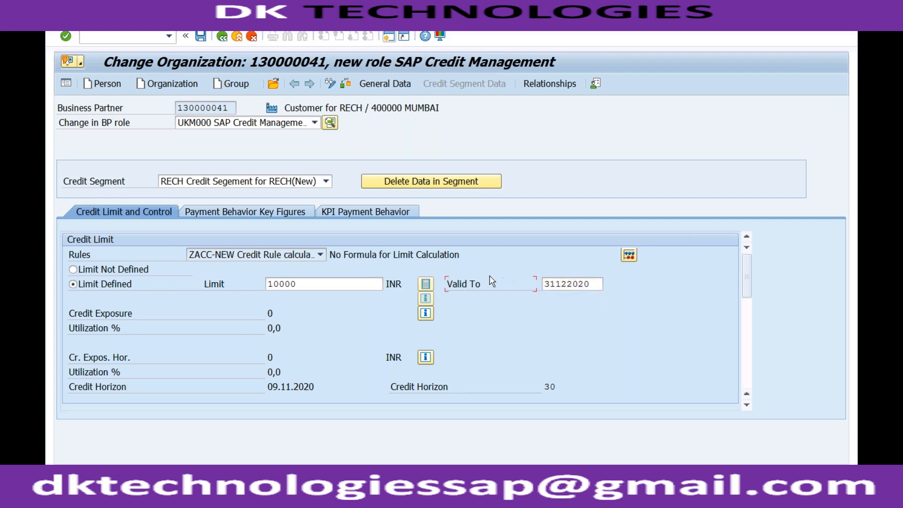
Return to the partner's general address data and save the business partner with its new SAP Credit Management role.
{"action": "left_click", "coordinate": [200, 36]}
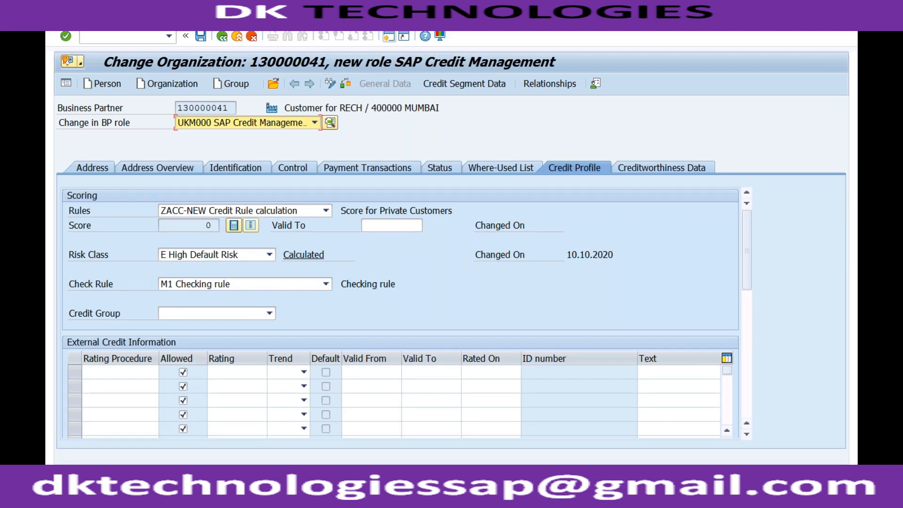
{"action": "left_click", "coordinate": [101, 166]}
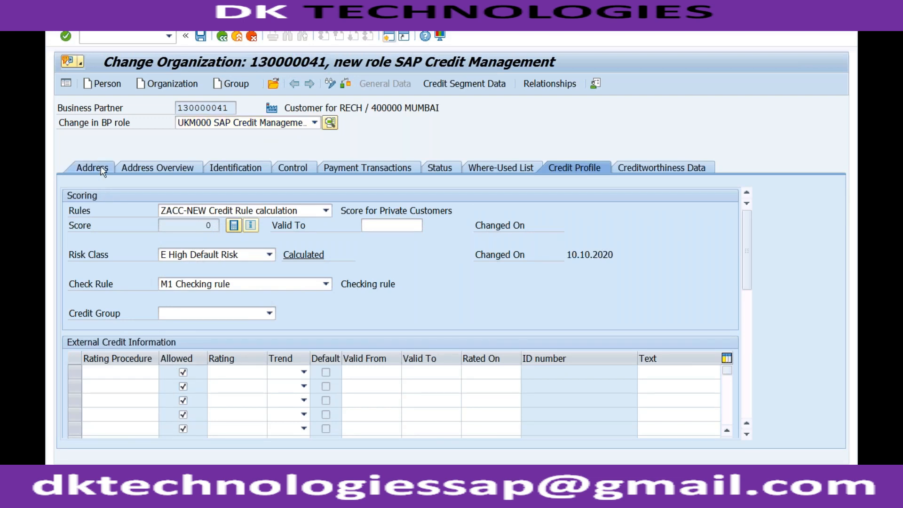
{"action": "left_click", "coordinate": [202, 39]}
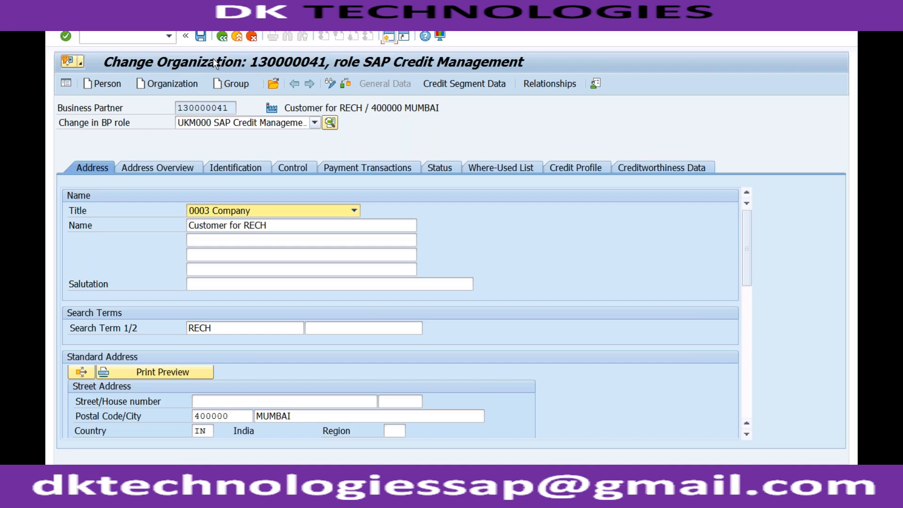
{"action": "left_click", "coordinate": [147, 36]}
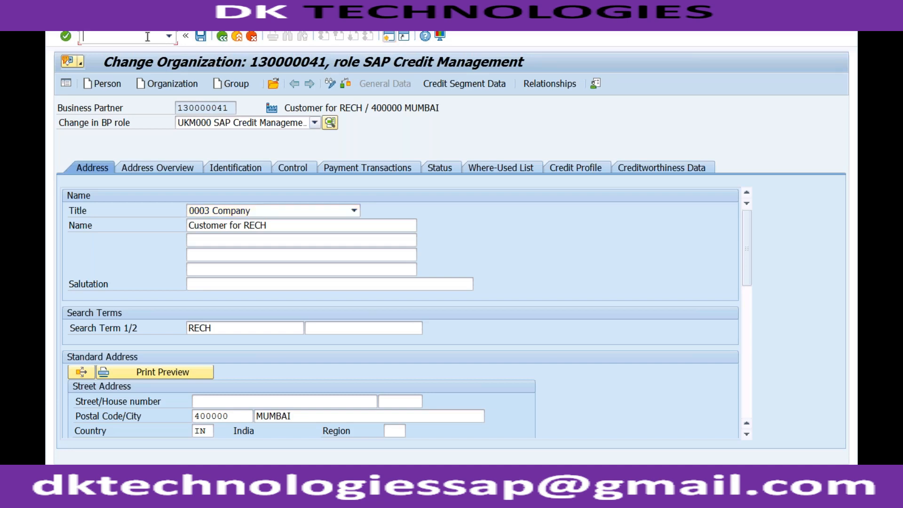
{"action": "type", "text": "/nva01"}
{"action": "key", "text": "BackSpace"}
{"action": "key", "text": "BackSpace"}
{"action": "key", "text": "BackSpace"}
{"action": "key", "text": "BackSpace"}
{"action": "key", "text": "BackSpace"}
{"action": "key", "text": "BackSpace"}
Start transaction SPRO and display the SAP Reference IMG.
{"action": "type", "text": "/nspro"}
{"action": "key", "text": "Return"}
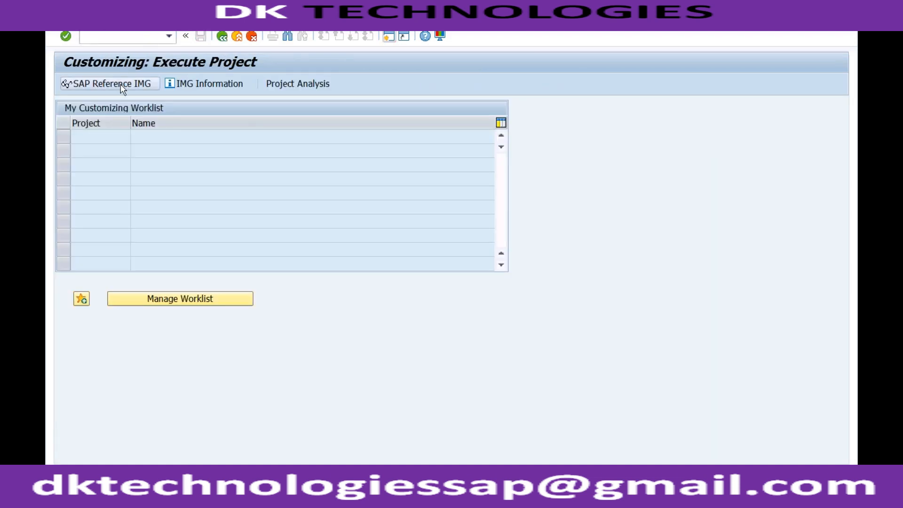
{"action": "left_click", "coordinate": [122, 84]}
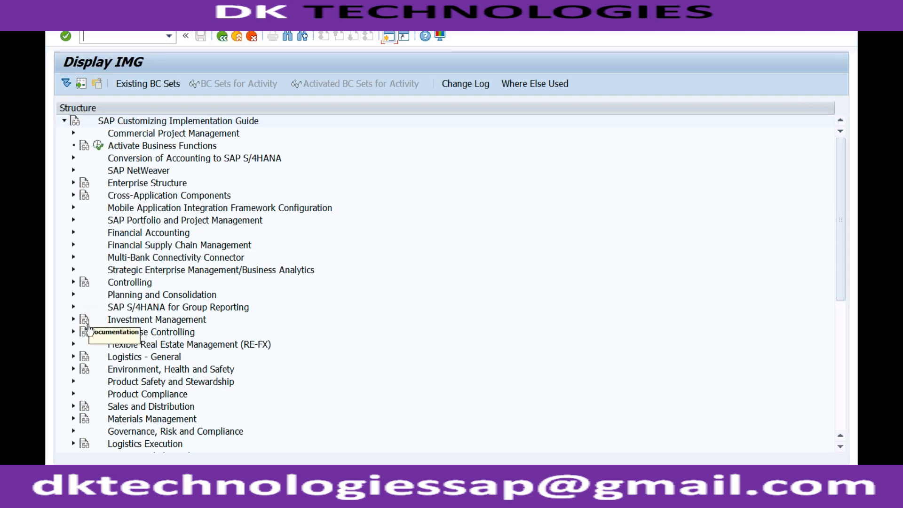
Open Define And Assign Pricing Procedures under Sales and Distribution, Basic Functions, Pricing, Pricing Control.
{"action": "left_click", "coordinate": [74, 406]}
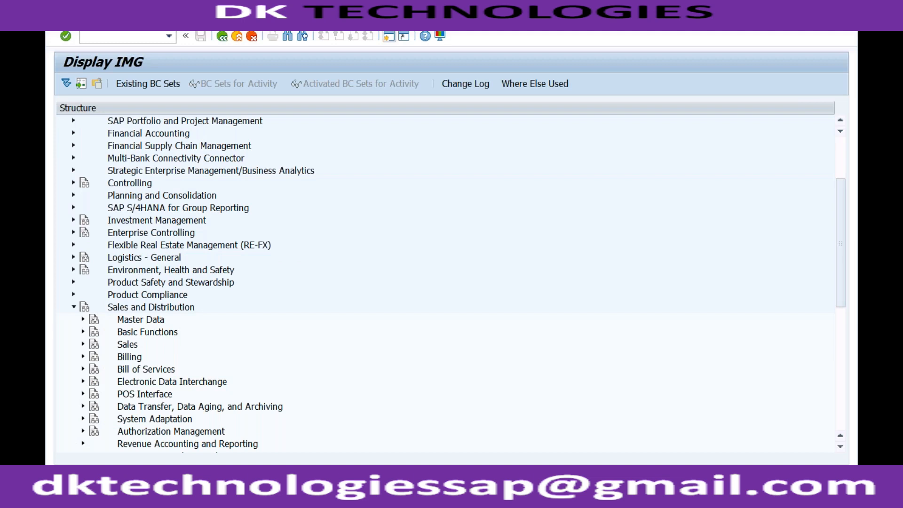
{"action": "left_click", "coordinate": [83, 332]}
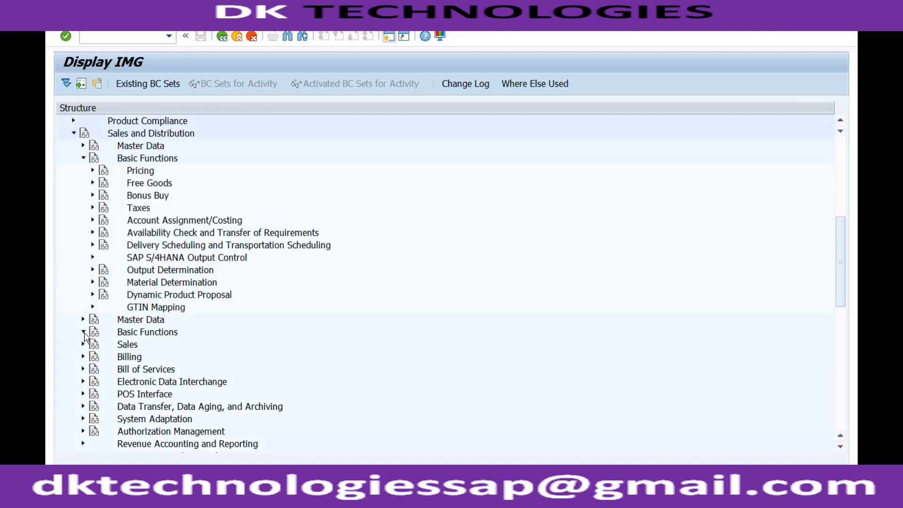
{"action": "left_click", "coordinate": [93, 171]}
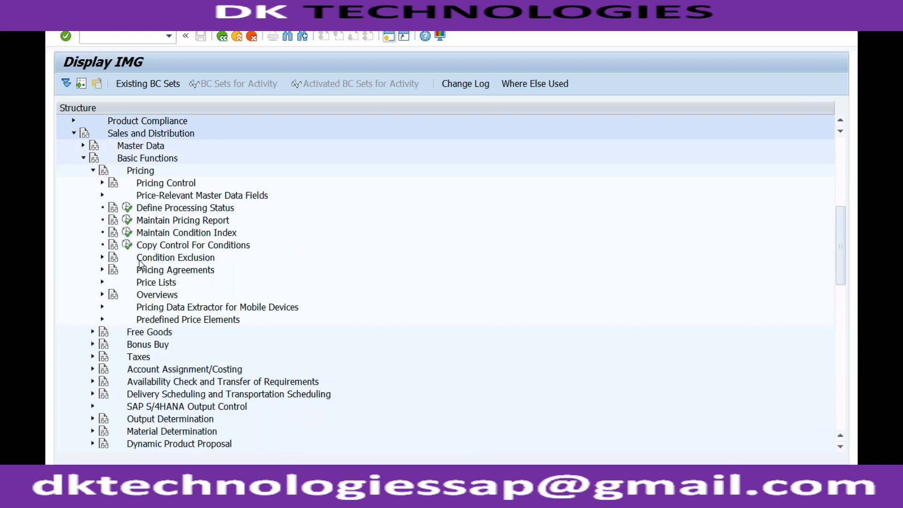
{"action": "left_click", "coordinate": [102, 183]}
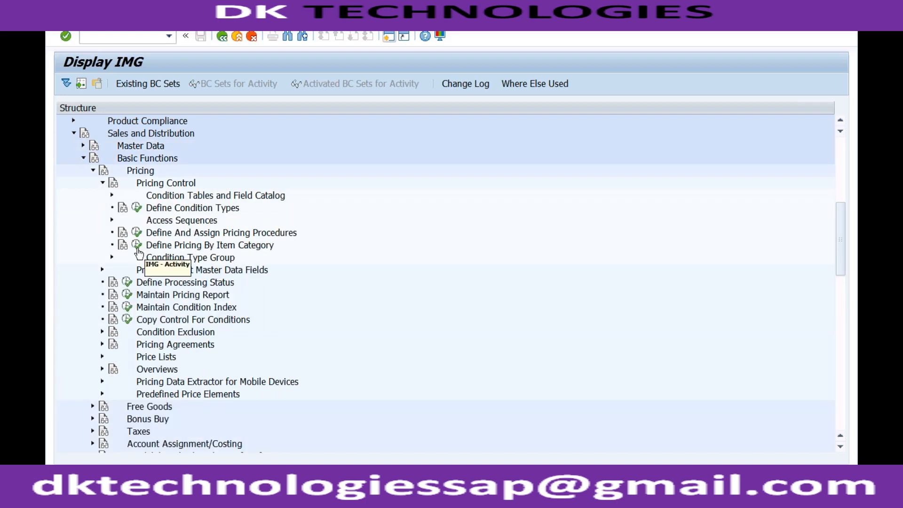
{"action": "left_click", "coordinate": [137, 232]}
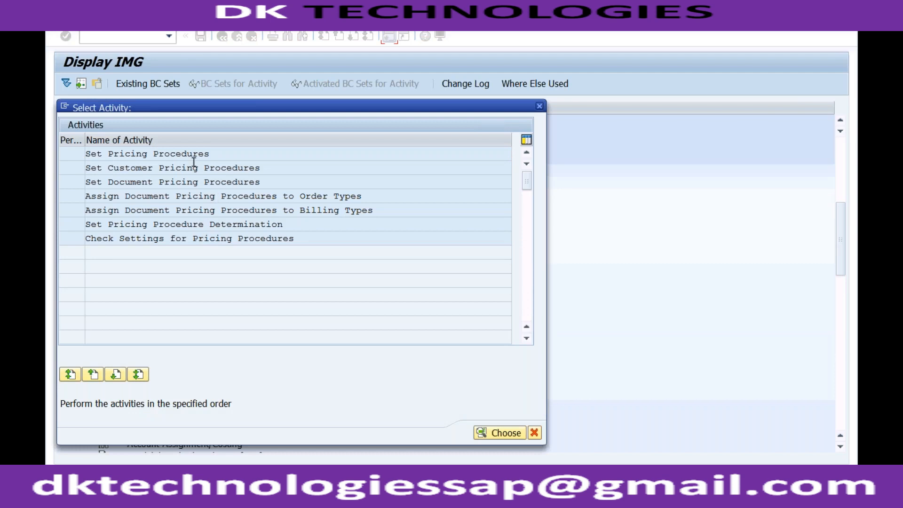
In Set Pricing Procedure Determination, position on sales organization RECH and check which pricing procedure is assigned to it.
{"action": "double_click", "coordinate": [184, 224]}
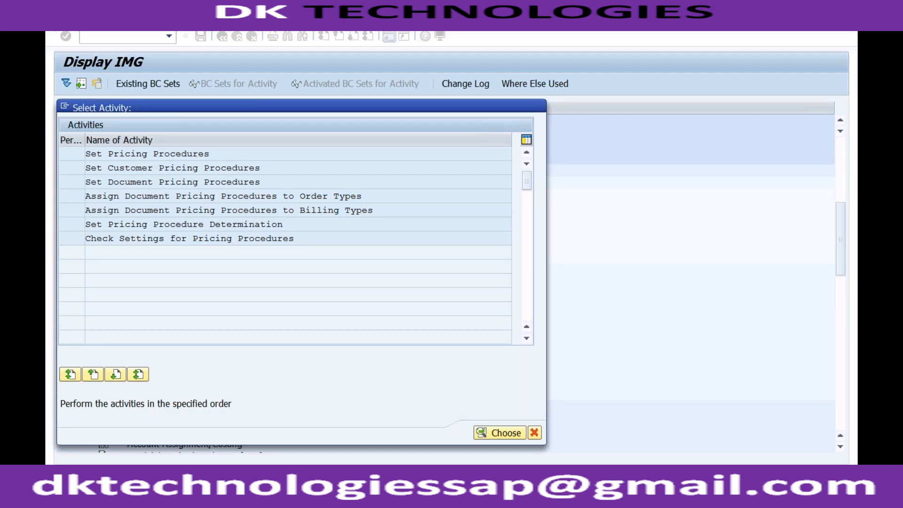
{"action": "left_click", "coordinate": [186, 370]}
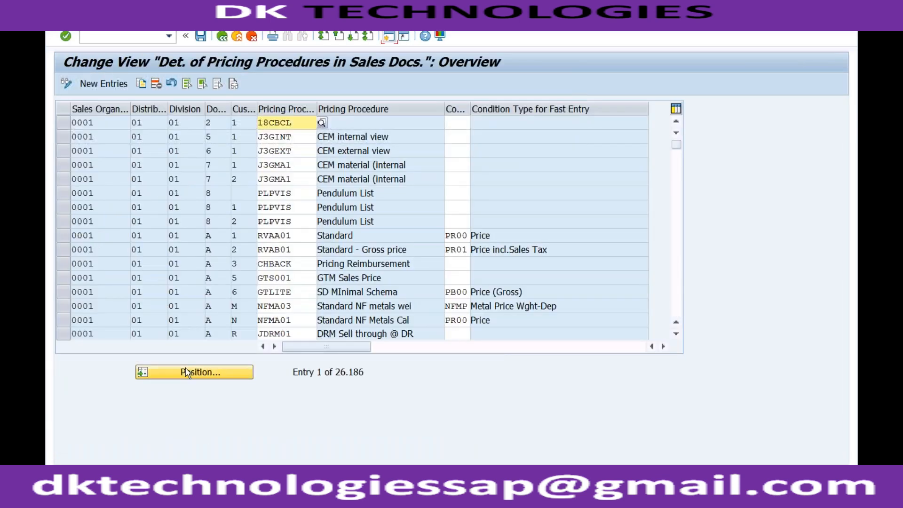
{"action": "type", "text": "RIL1"}
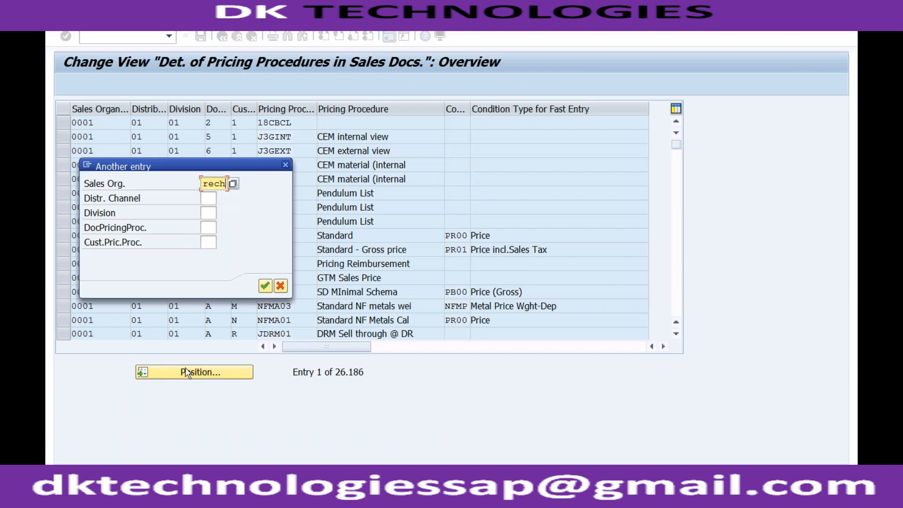
{"action": "key", "text": "Return"}
{"action": "left_click", "coordinate": [299, 125]}
{"action": "left_click", "coordinate": [387, 124]}
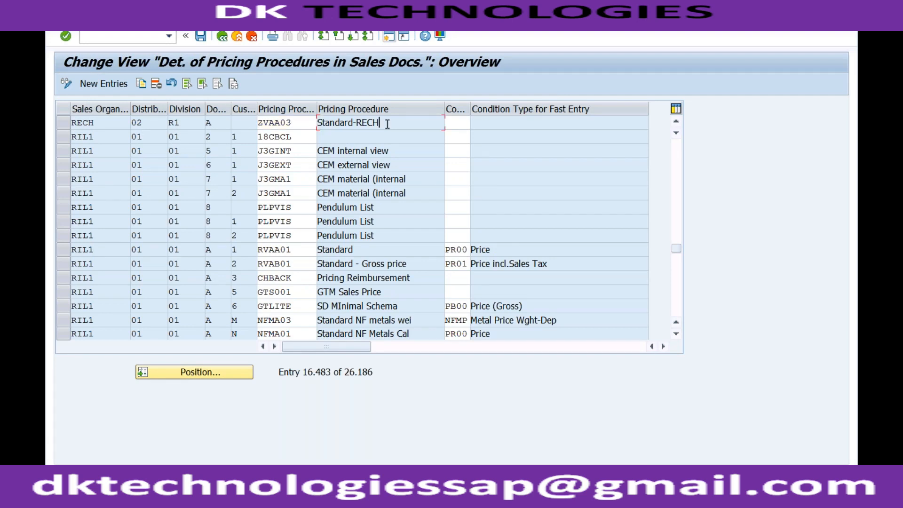
{"action": "left_click", "coordinate": [302, 121]}
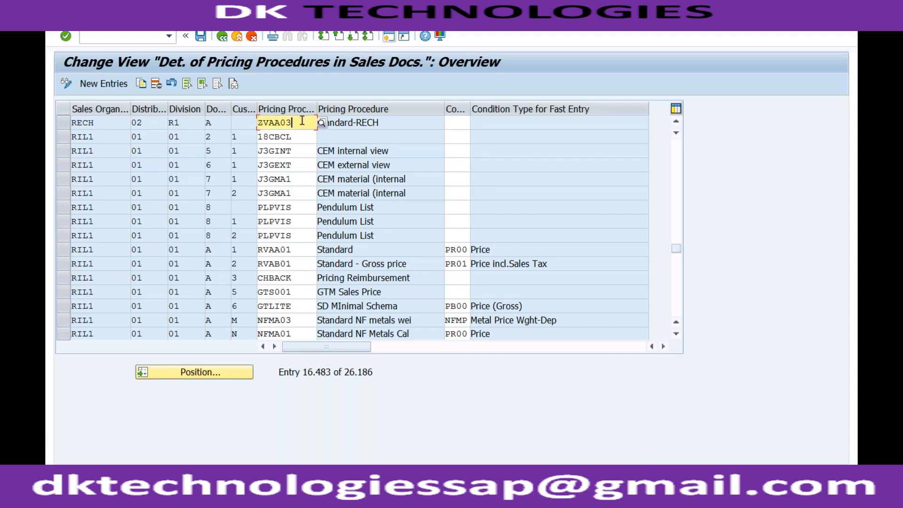
Leave the determination view, open Set Pricing Procedures and position the list on procedure ZVAA03.
{"action": "left_click", "coordinate": [222, 39]}
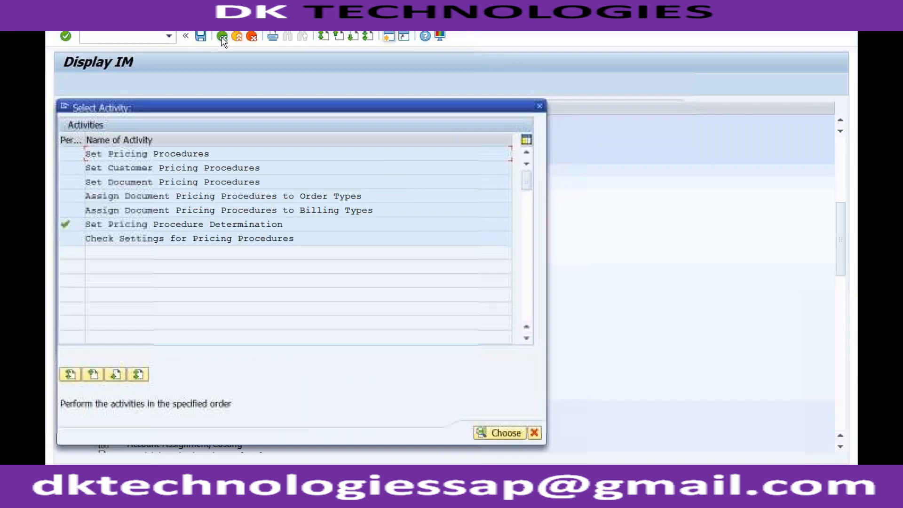
{"action": "double_click", "coordinate": [197, 153]}
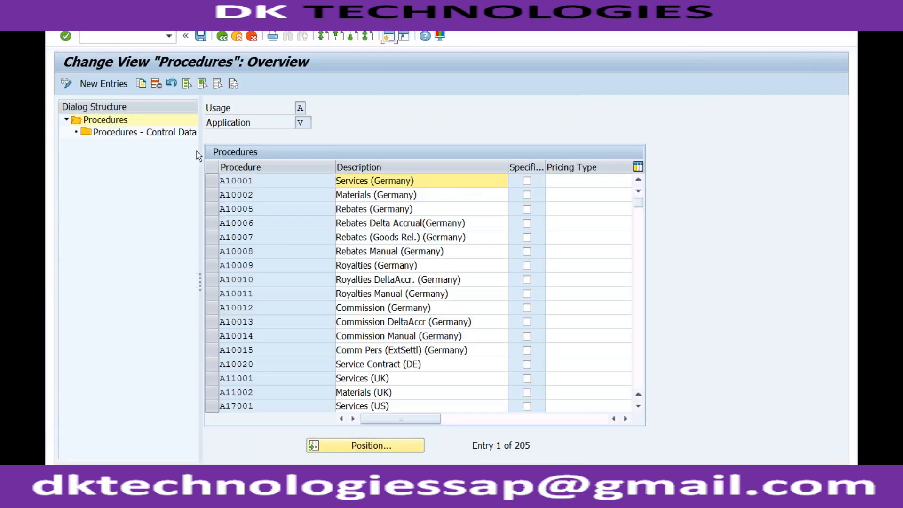
{"action": "left_click", "coordinate": [345, 448]}
{"action": "type", "text": "zva"}
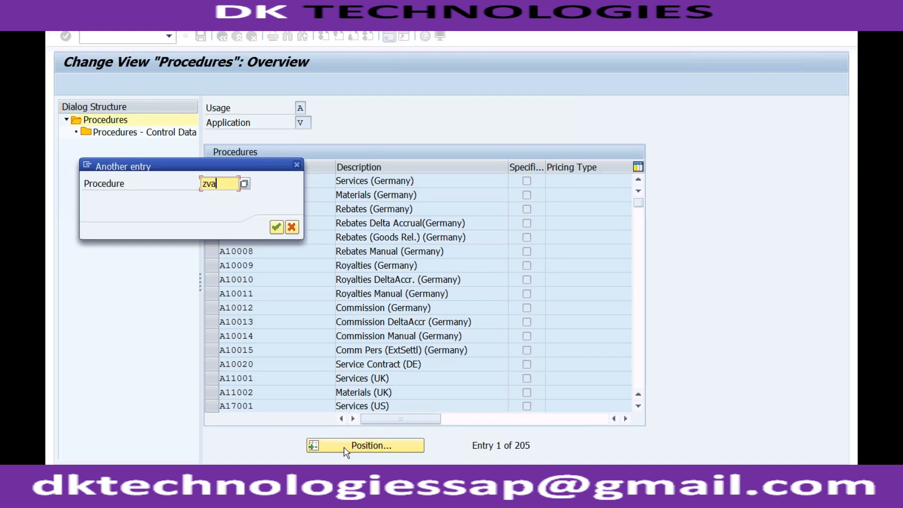
{"action": "type", "text": "a03"}
{"action": "key", "text": "Return"}
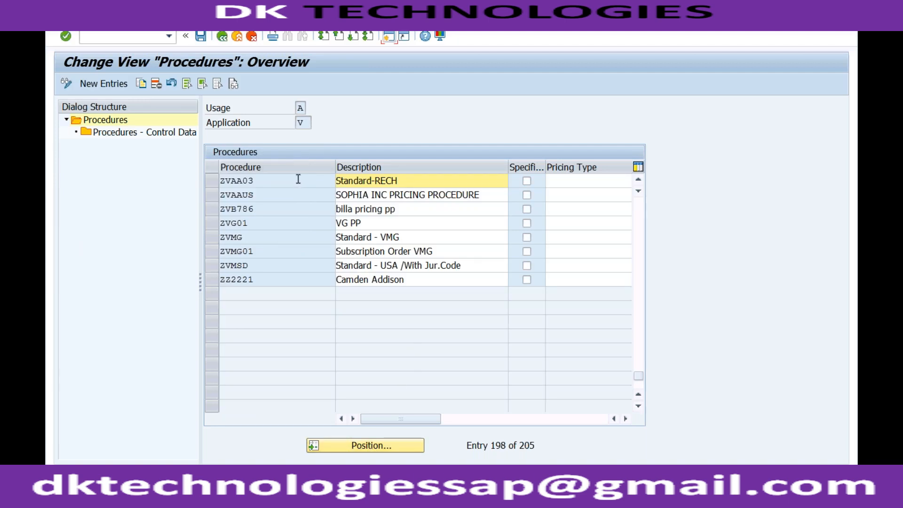
Open the control data of pricing procedure ZVAA03 and go to the Total row to examine it.
{"action": "left_click", "coordinate": [212, 180]}
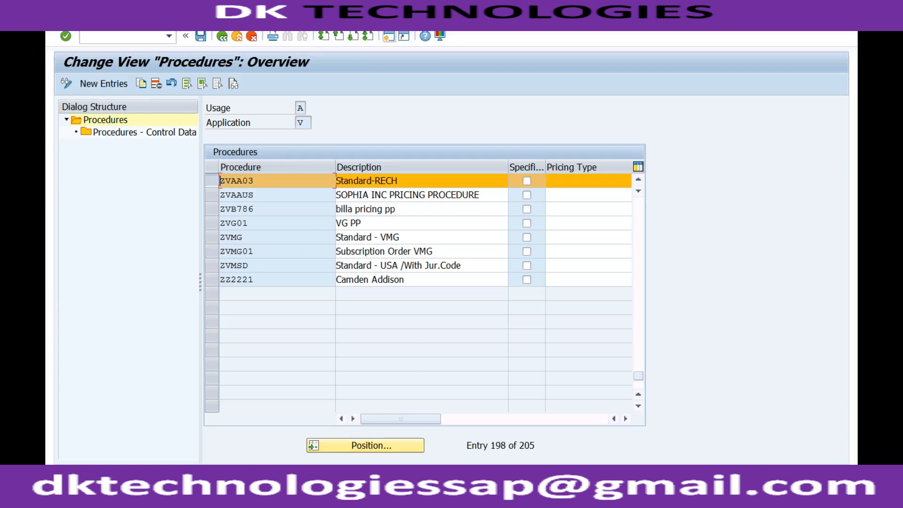
{"action": "double_click", "coordinate": [176, 133]}
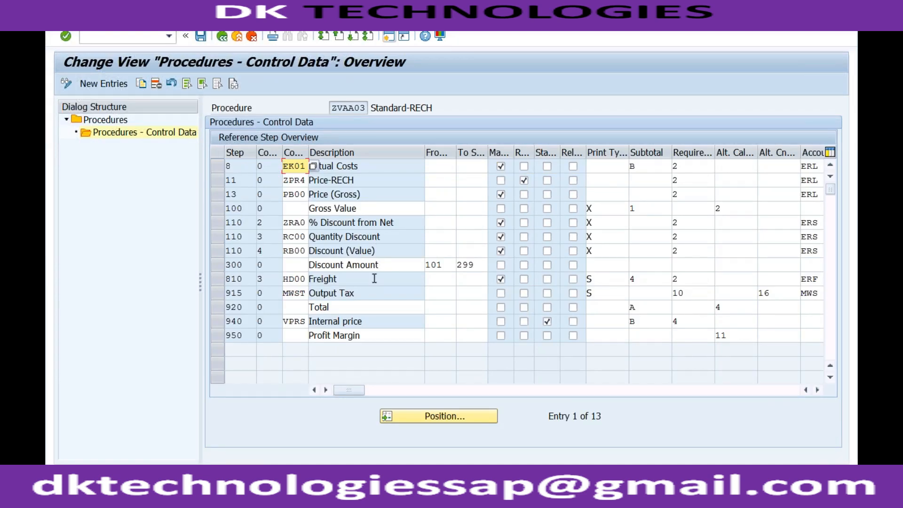
{"action": "left_click", "coordinate": [370, 308]}
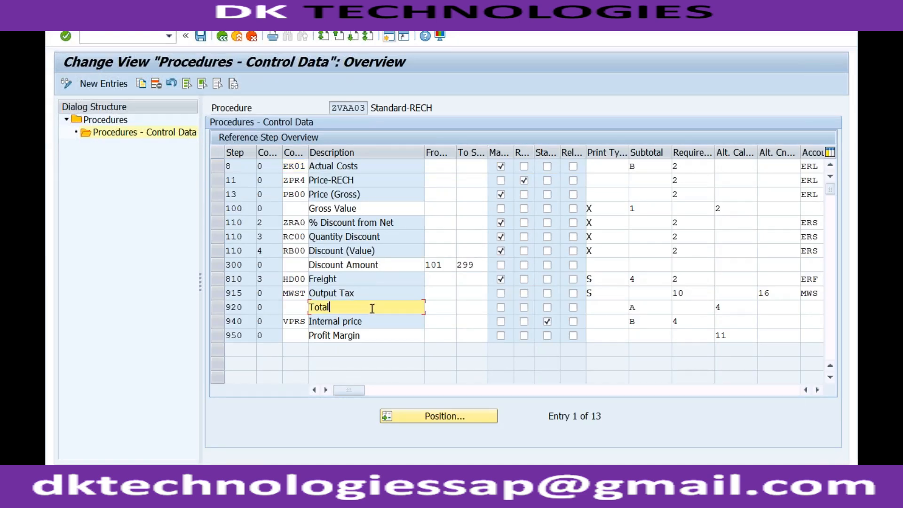
Examine the Total row's subtotal setting and compare it with the condition rows above it.
{"action": "left_click", "coordinate": [640, 308]}
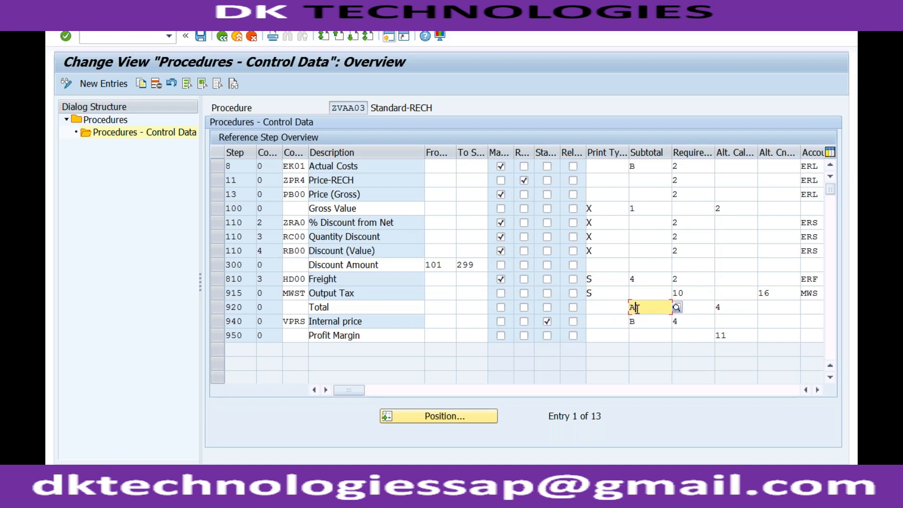
{"action": "left_click", "coordinate": [410, 312]}
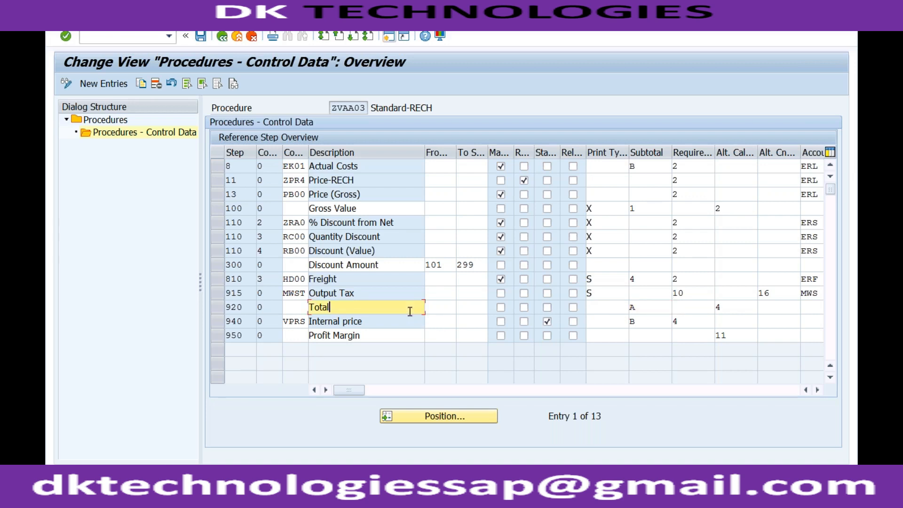
{"action": "left_click", "coordinate": [650, 306]}
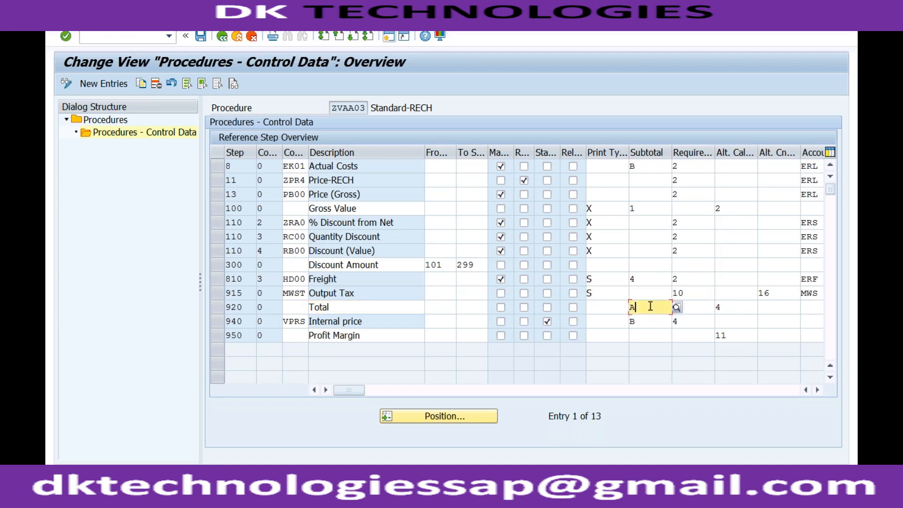
{"action": "left_click", "coordinate": [377, 307]}
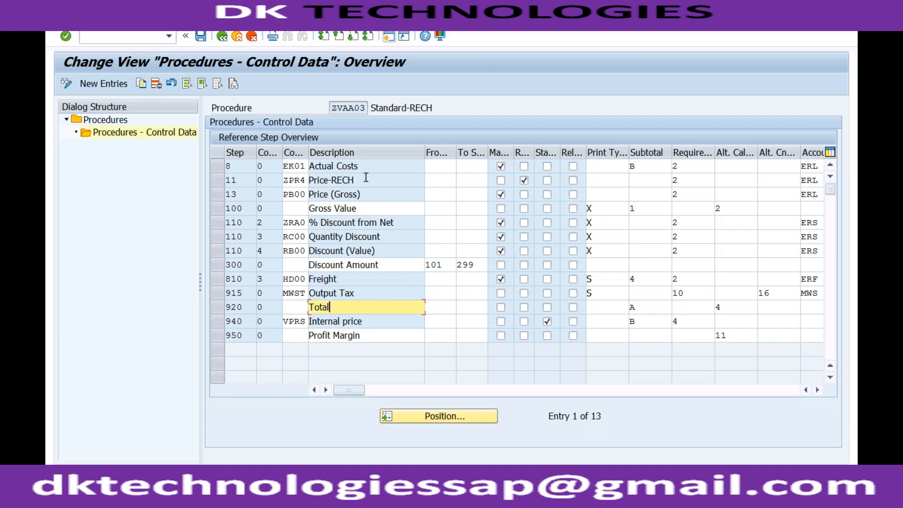
{"action": "left_click", "coordinate": [366, 168]}
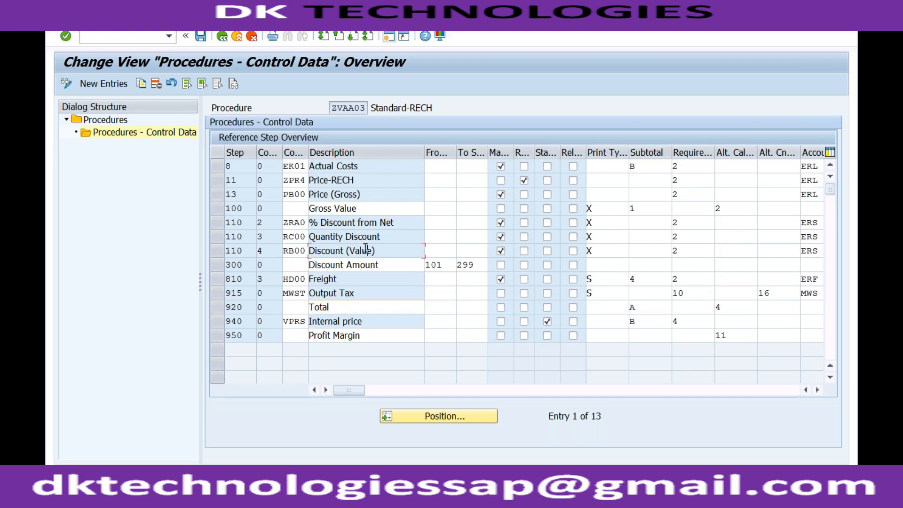
{"action": "left_click", "coordinate": [359, 279]}
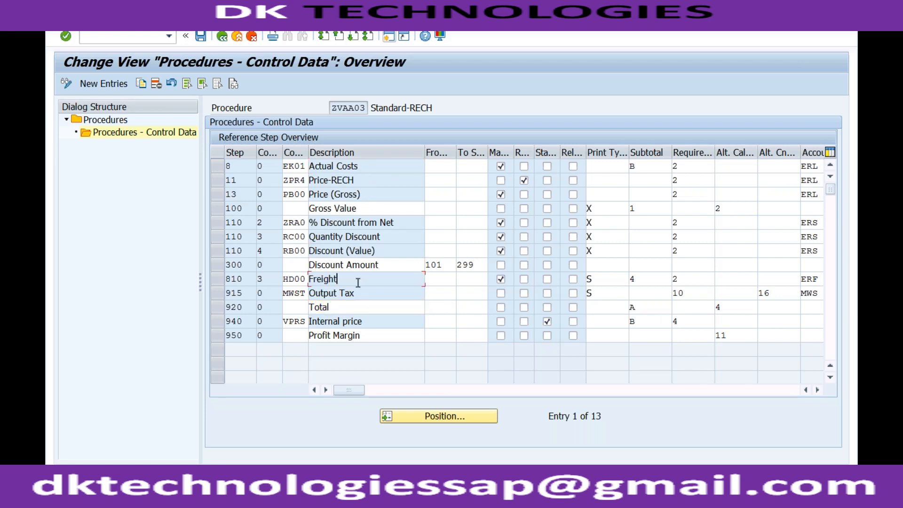
{"action": "left_click", "coordinate": [356, 308]}
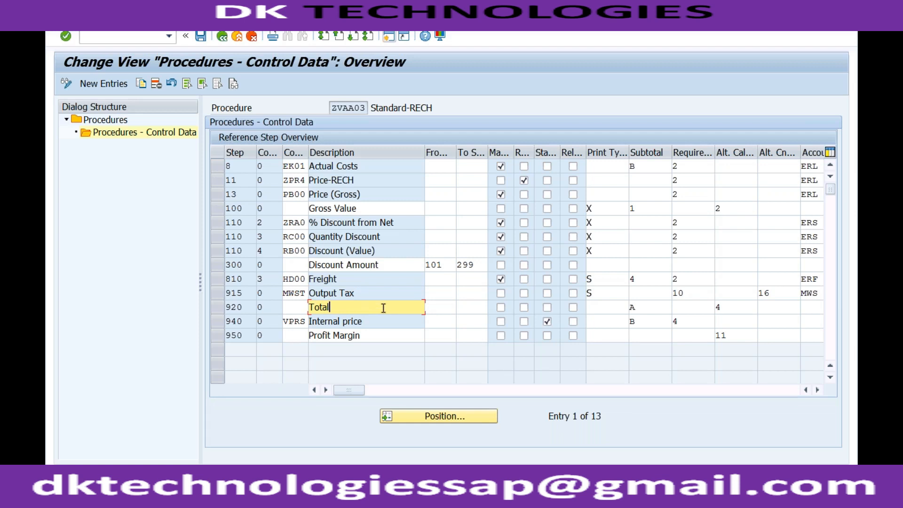
Look up the meaning of the Total row's subtotal A in the list of possible condition subtotals.
{"action": "left_click", "coordinate": [643, 308]}
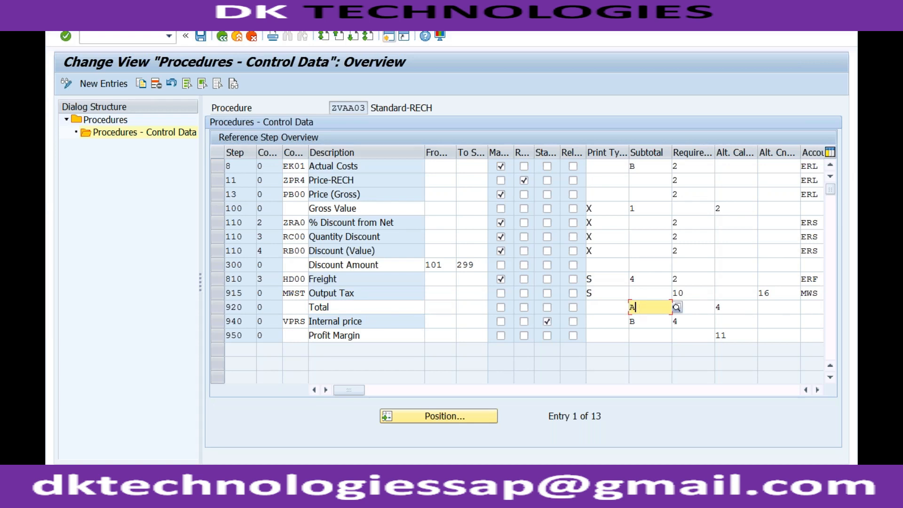
{"action": "left_click", "coordinate": [676, 307]}
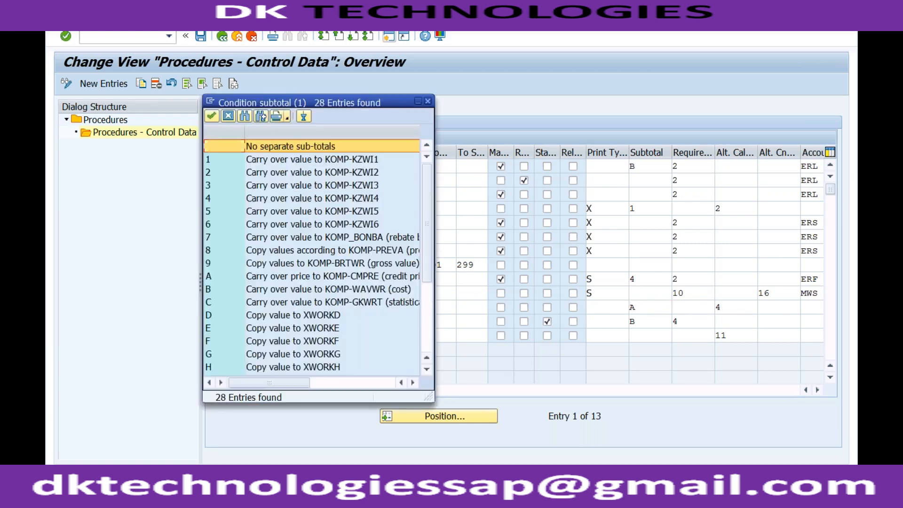
{"action": "left_click", "coordinate": [293, 276]}
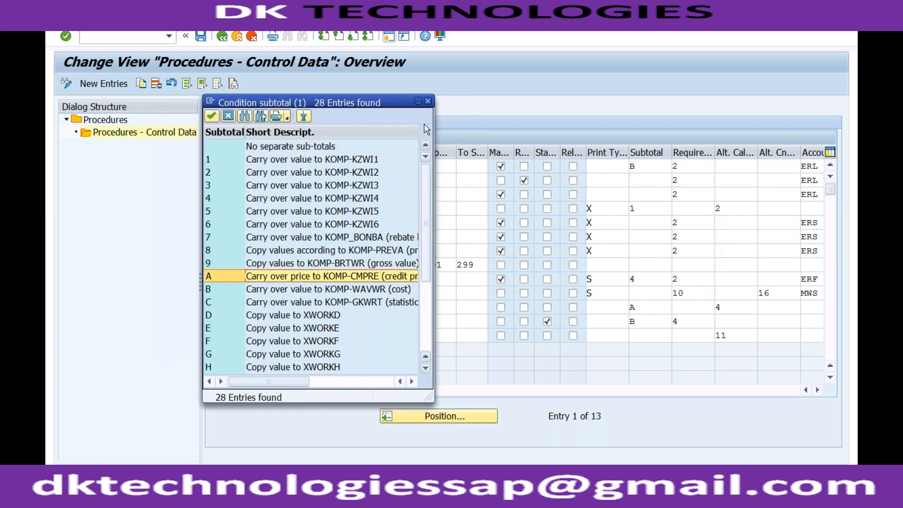
{"action": "left_click", "coordinate": [428, 101]}
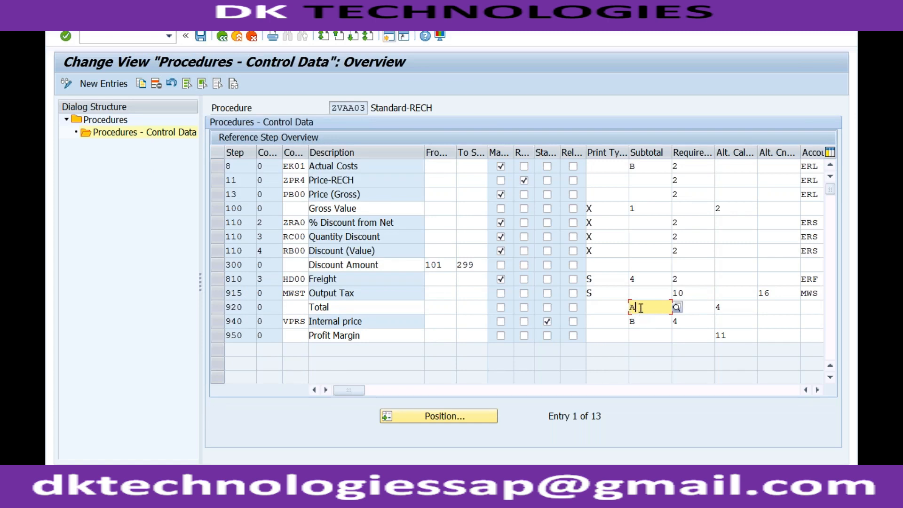
{"action": "left_click", "coordinate": [402, 308]}
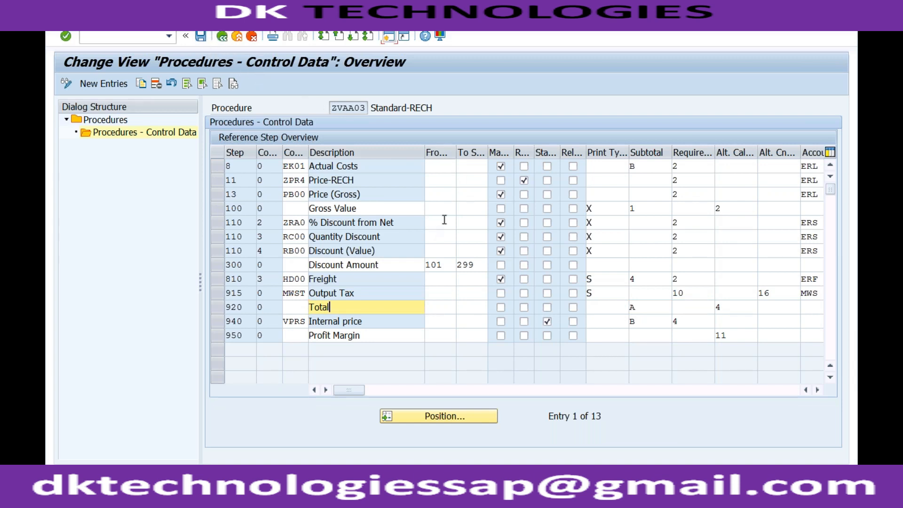
Leave the procedure's control data and start sales order creation with transaction /nva01.
{"action": "left_click", "coordinate": [221, 37]}
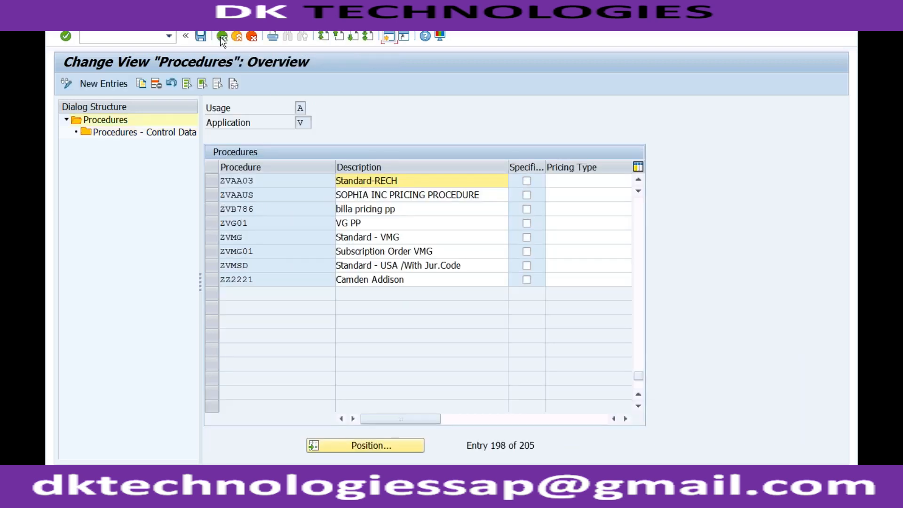
{"action": "left_click", "coordinate": [169, 37]}
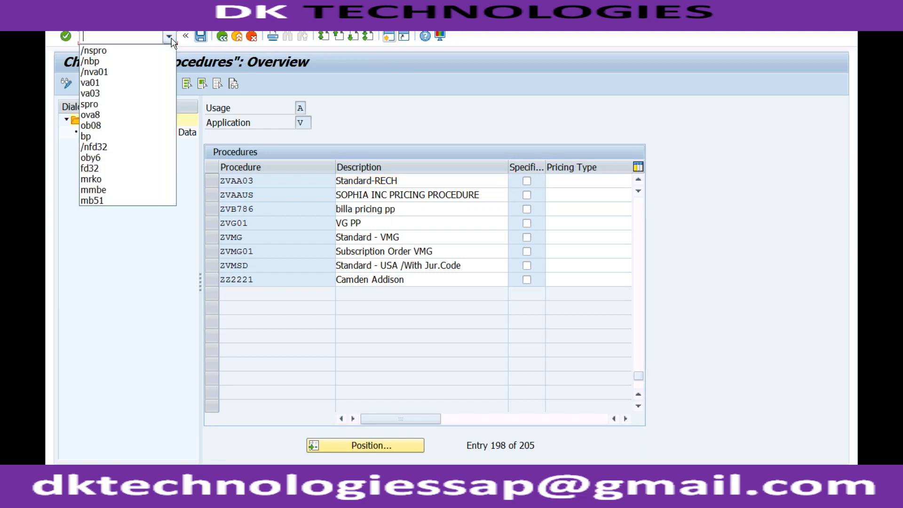
{"action": "left_click", "coordinate": [136, 71]}
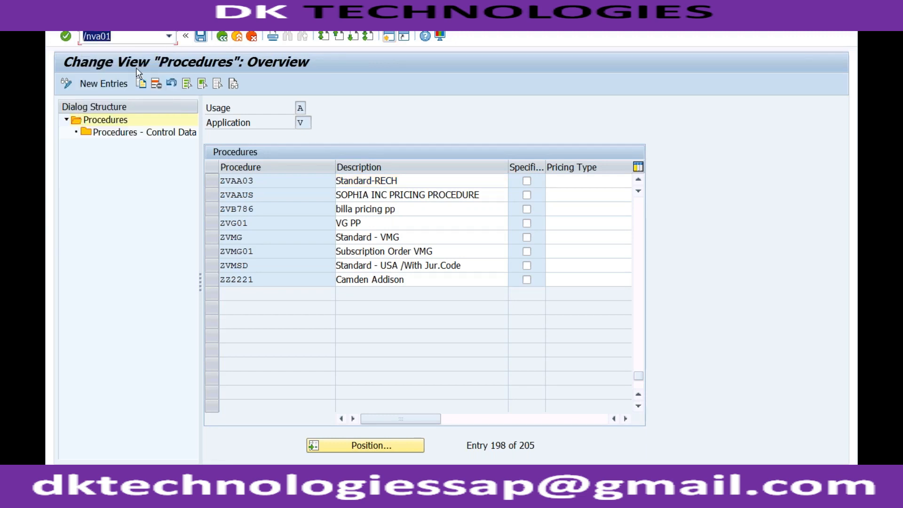
{"action": "key", "text": "Return"}
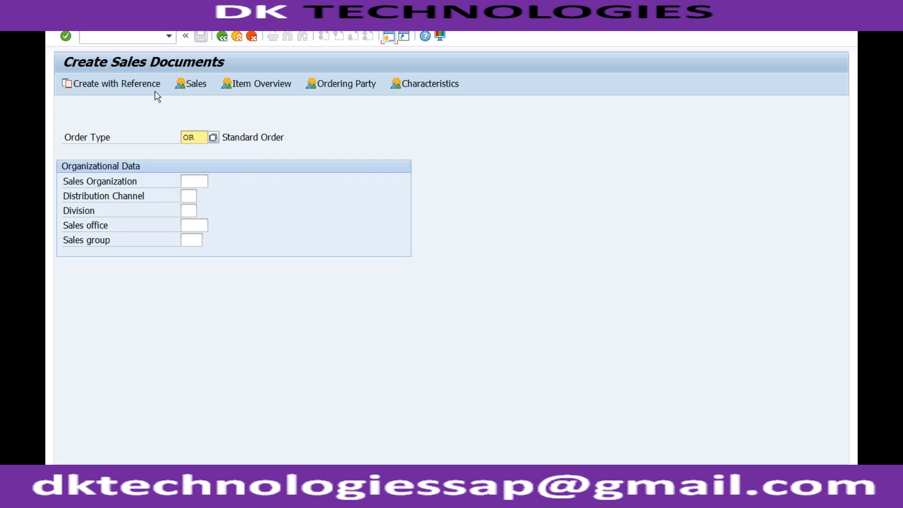
Enter sales organization RECH, distribution channel 02 (Mobile App) and division R1 for the standard order OR, and continue to the order overview.
{"action": "left_click", "coordinate": [191, 183]}
{"action": "type", "text": "rech"}
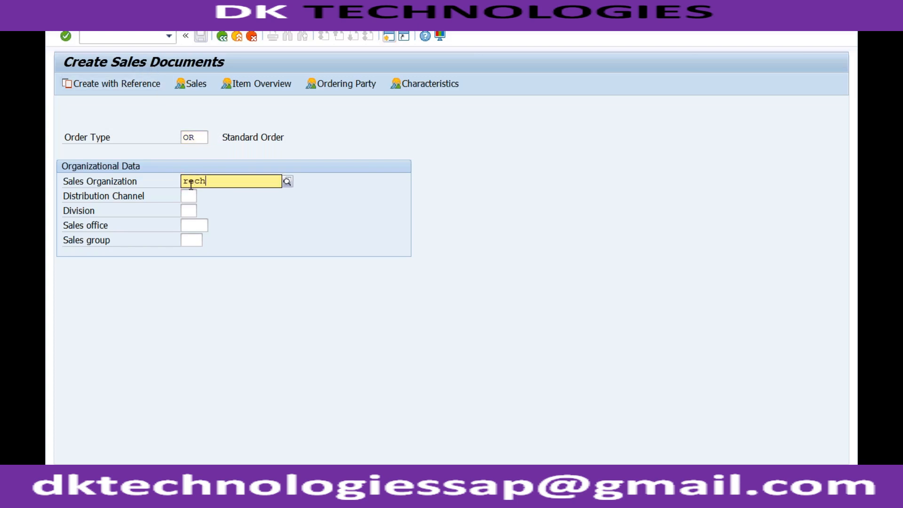
{"action": "key", "text": "Tab"}
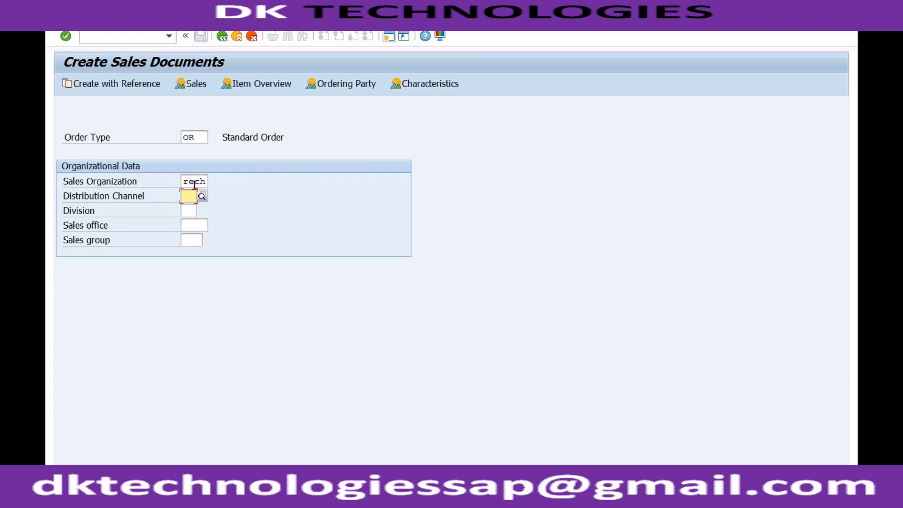
{"action": "left_click", "coordinate": [202, 197]}
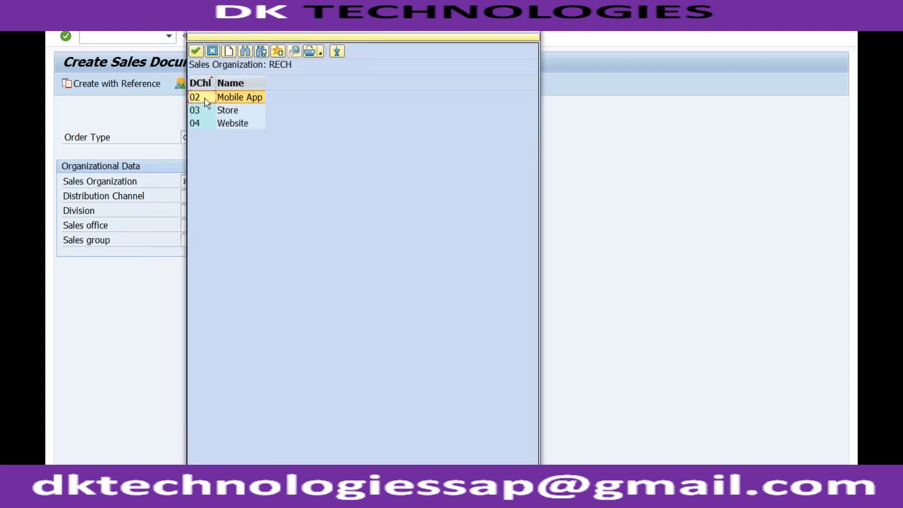
{"action": "double_click", "coordinate": [207, 101]}
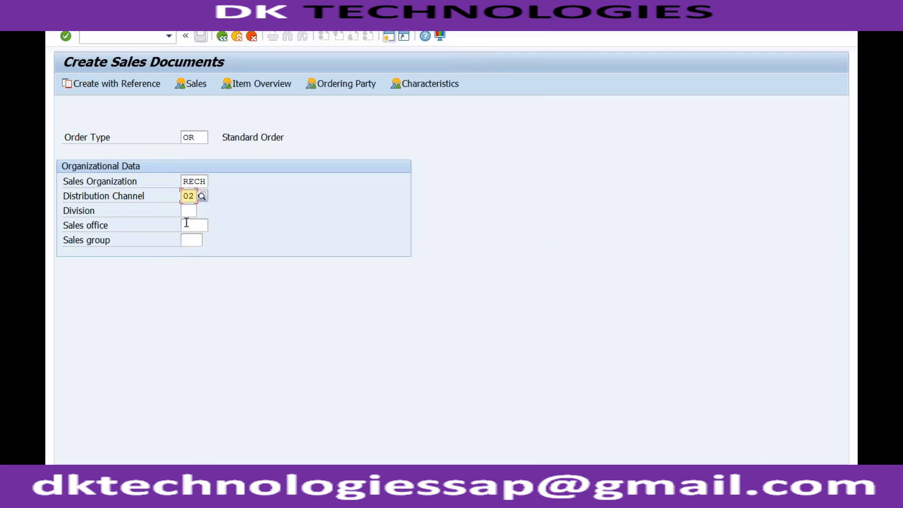
{"action": "left_click", "coordinate": [187, 210]}
{"action": "left_click", "coordinate": [202, 211]}
{"action": "double_click", "coordinate": [207, 106]}
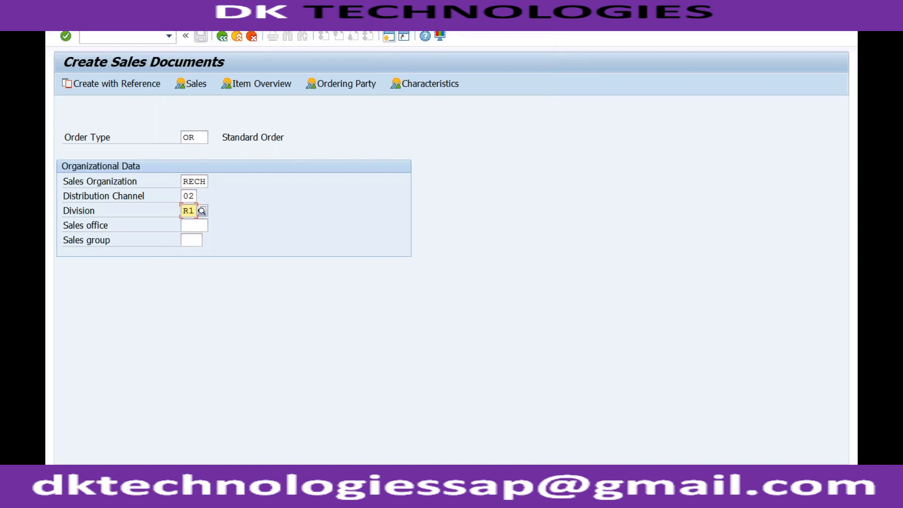
{"action": "key", "text": "Return"}
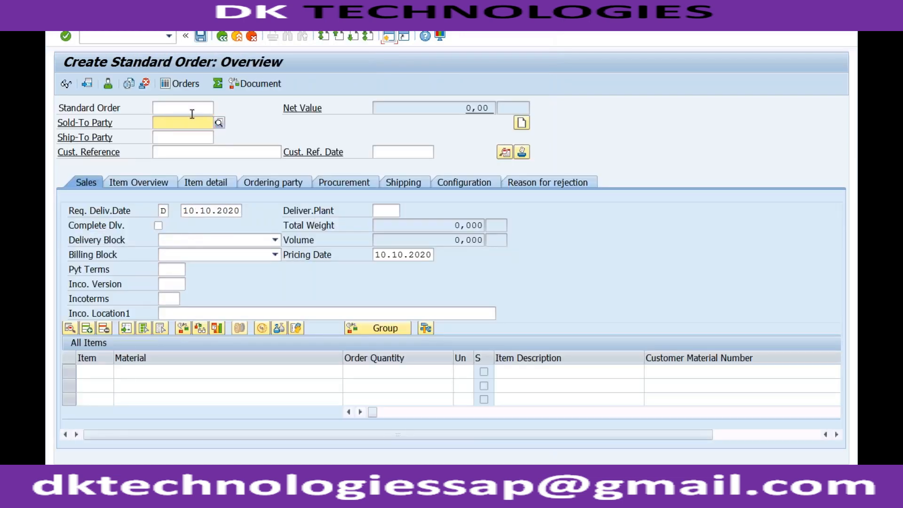
Enter the RECH customer's number as sold-to party, with customer reference Test and customer reference date 13.09.2020.
{"action": "left_click", "coordinate": [191, 121]}
{"action": "key", "text": "Down"}
{"action": "key", "text": "Return"}
{"action": "key", "text": "Tab"}
{"action": "key", "text": "Tab"}
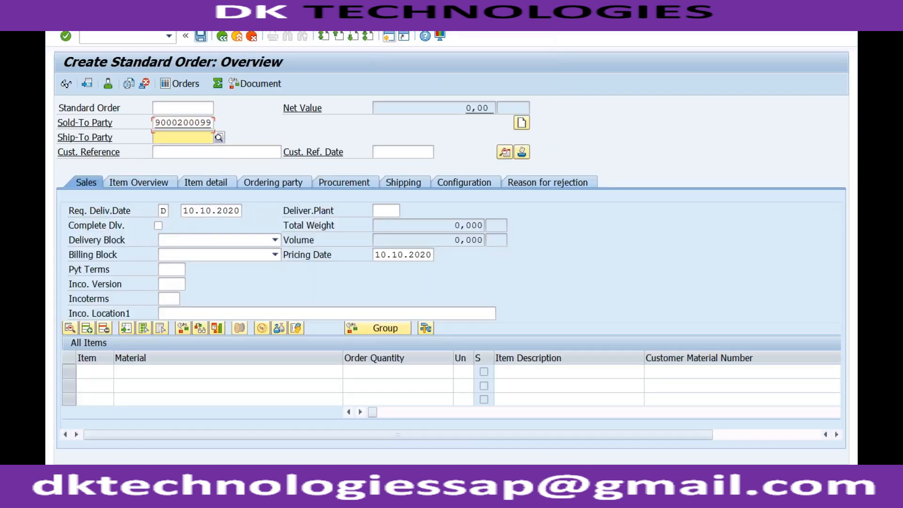
{"action": "key", "text": "Down"}
{"action": "key", "text": "Return"}
{"action": "key", "text": "Tab"}
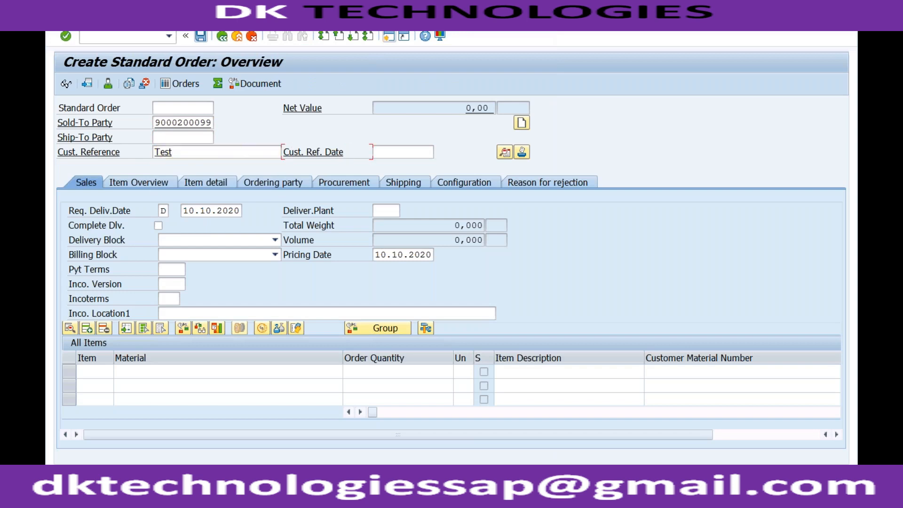
{"action": "key", "text": "Down"}
{"action": "key", "text": "Return"}
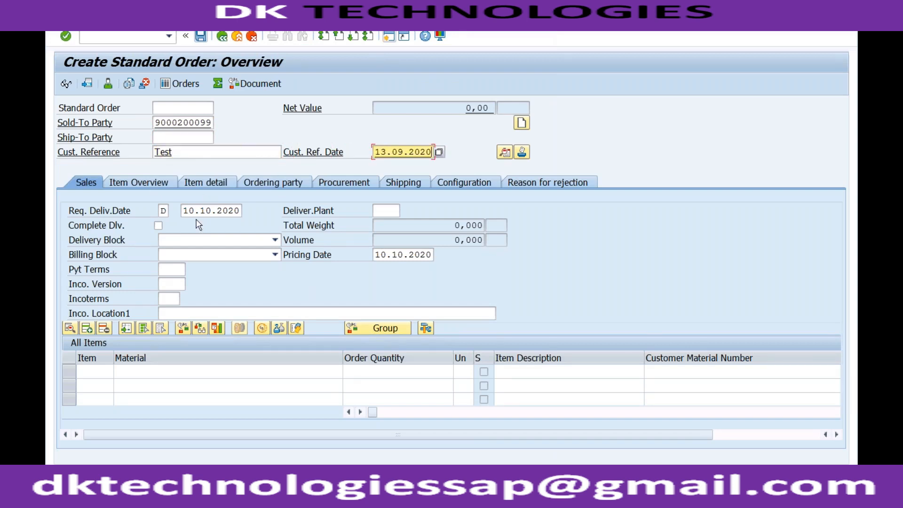
Set the order's payment terms to 0001, its Incoterms to CFR and the Incoterms location to test.
{"action": "left_click", "coordinate": [168, 267]}
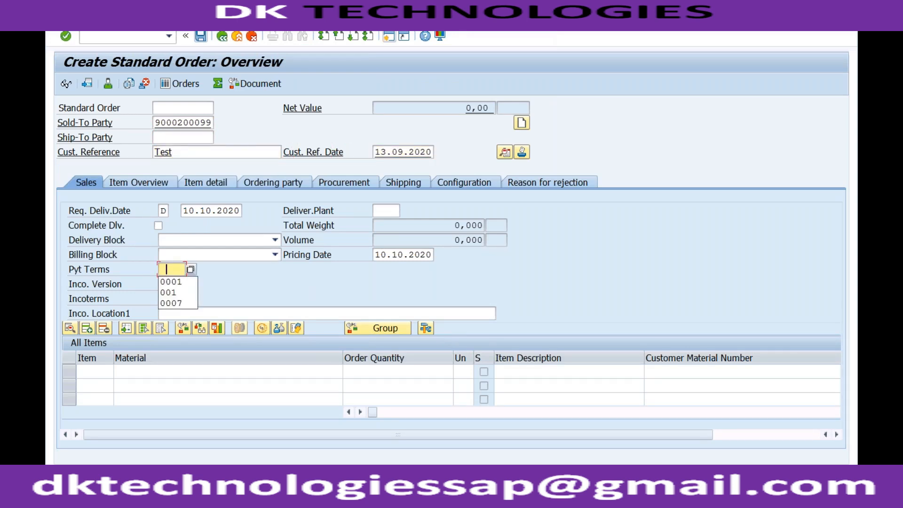
{"action": "key", "text": "Down"}
{"action": "key", "text": "Return"}
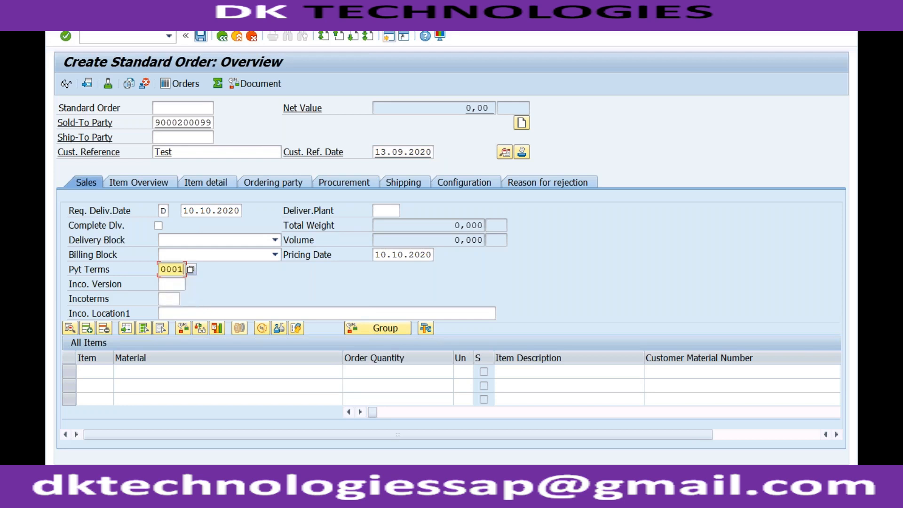
{"action": "left_click", "coordinate": [167, 298]}
{"action": "key", "text": "Down"}
{"action": "key", "text": "Return"}
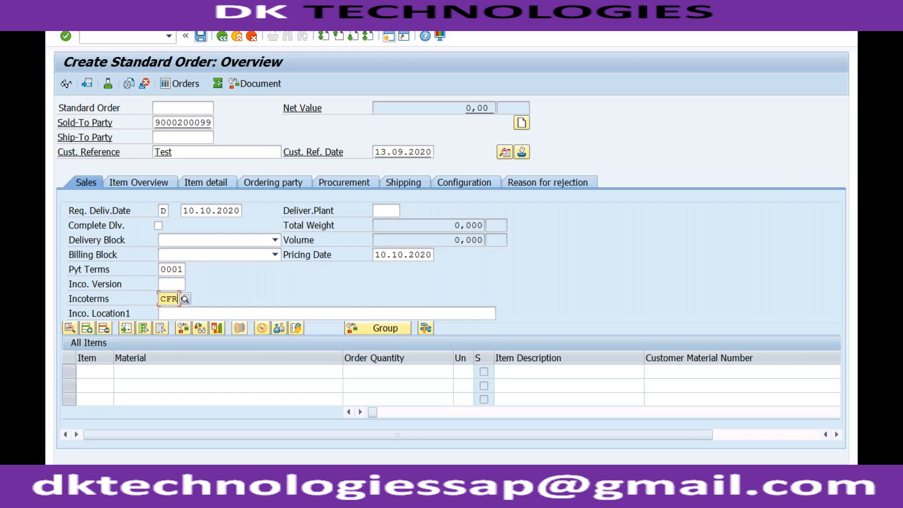
{"action": "key", "text": "Tab"}
{"action": "type", "text": "test"}
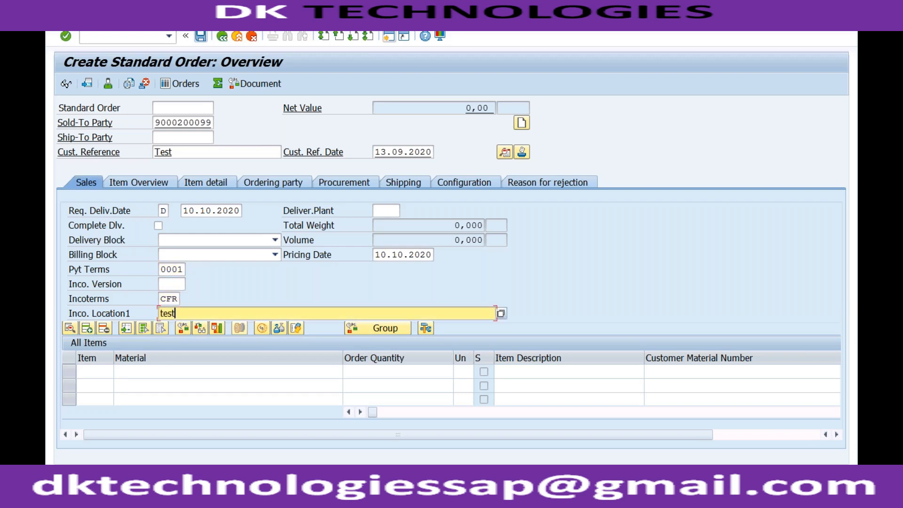
Add material TRADING_GOODS as the first order item with a quantity of 10 and accept the freight information message.
{"action": "left_click", "coordinate": [156, 373]}
{"action": "key", "text": "Down"}
{"action": "key", "text": "Return"}
{"action": "key", "text": "Tab"}
{"action": "key", "text": "Down"}
{"action": "key", "text": "Return"}
{"action": "key", "text": "Tab"}
{"action": "key", "text": "Tab"}
{"action": "key", "text": "Tab"}
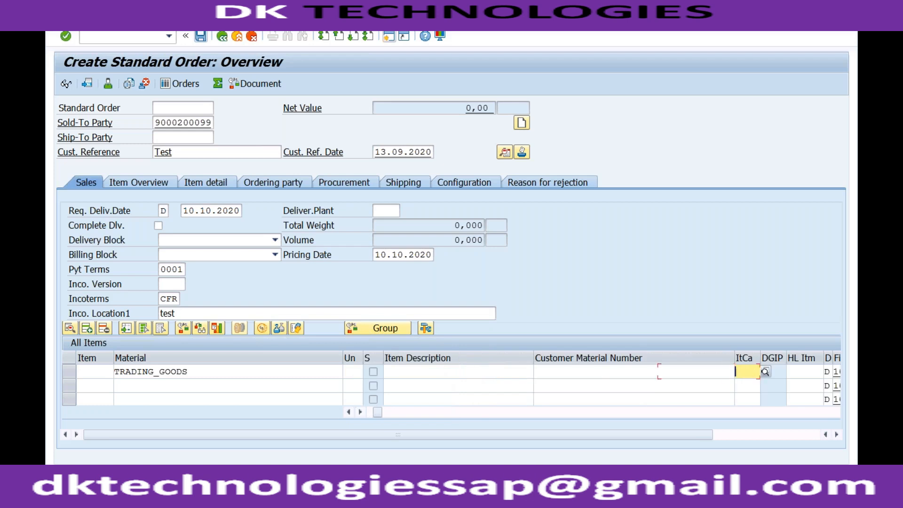
{"action": "key", "text": "Tab"}
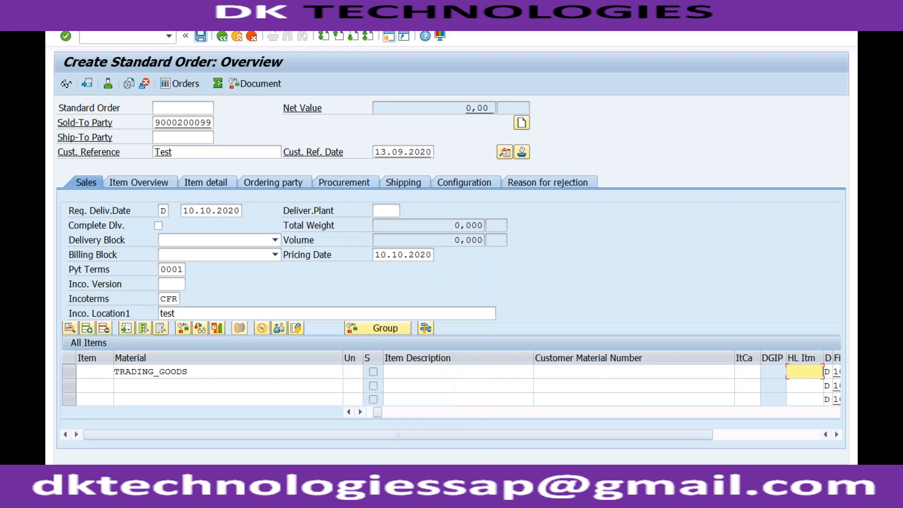
{"action": "key", "text": "Tab"}
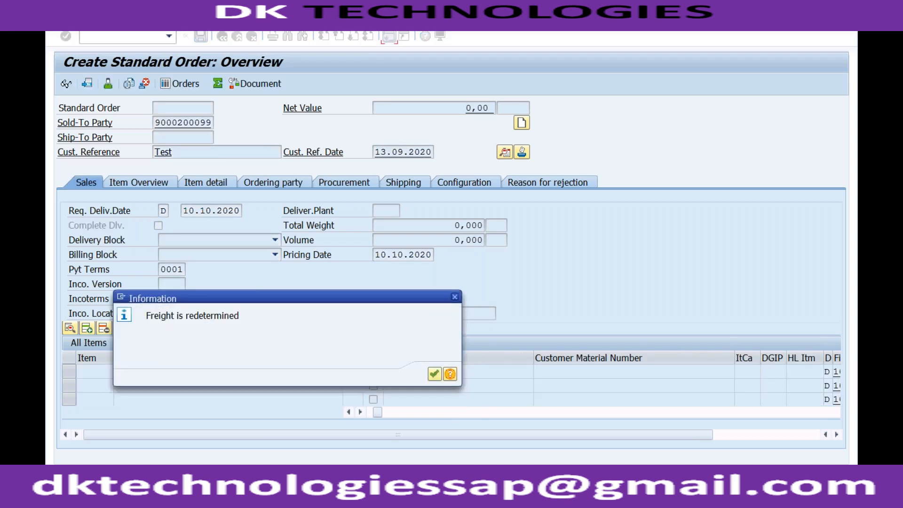
{"action": "left_click", "coordinate": [434, 374]}
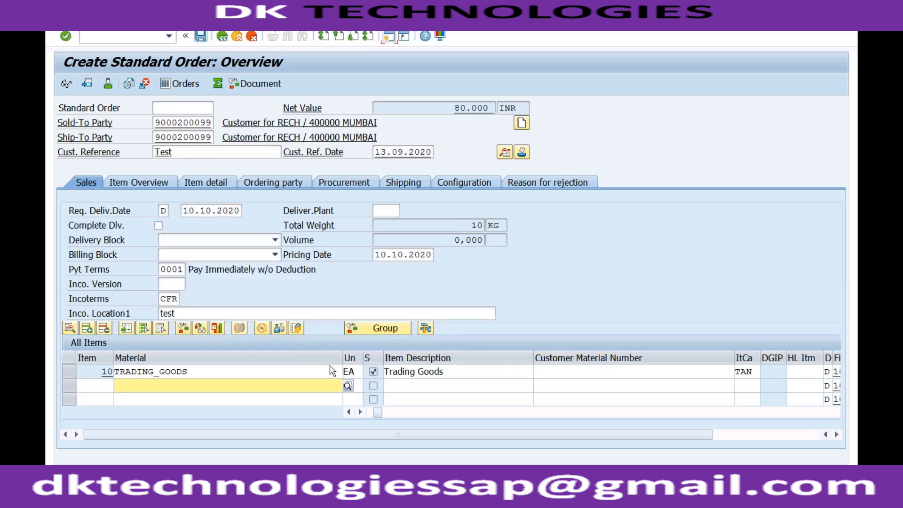
Open the TRADING_GOODS item's data and display its pricing conditions.
{"action": "double_click", "coordinate": [318, 371]}
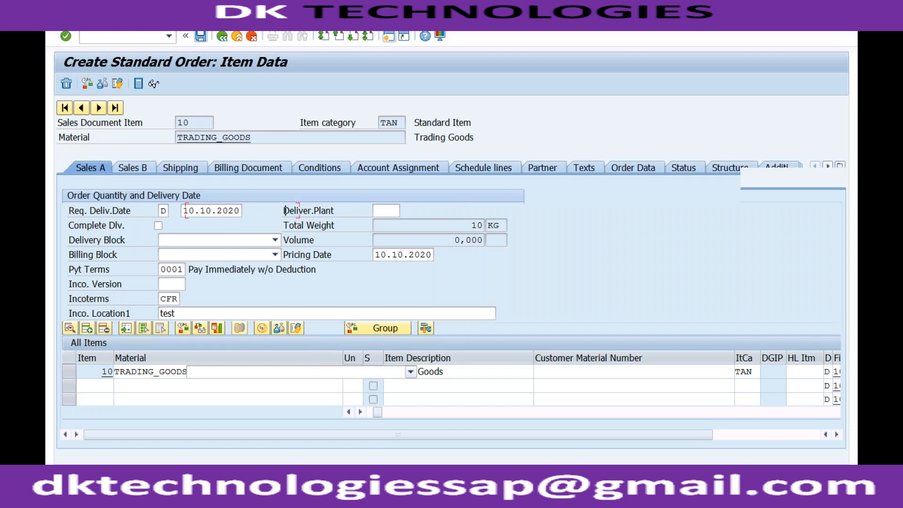
{"action": "left_click", "coordinate": [332, 173]}
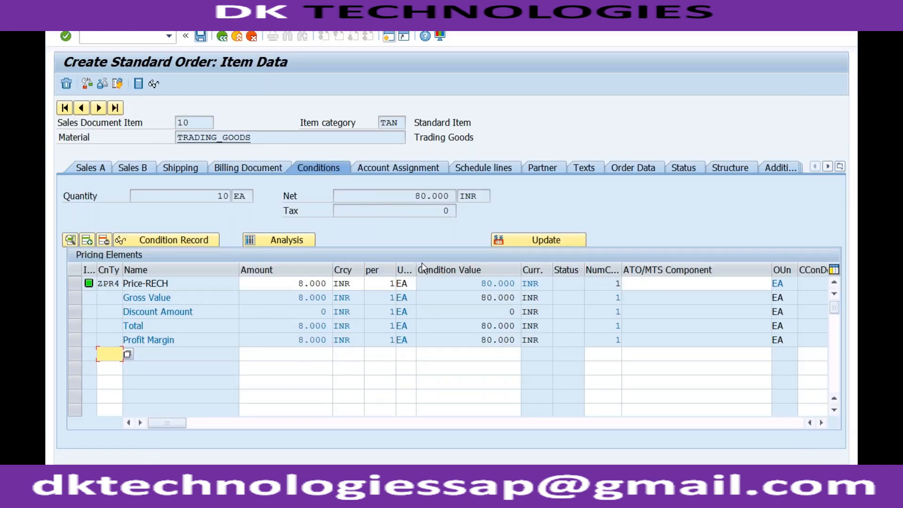
Check the item's Price-RECH condition value and its delivery status, and return to the order overview.
{"action": "left_click", "coordinate": [472, 284]}
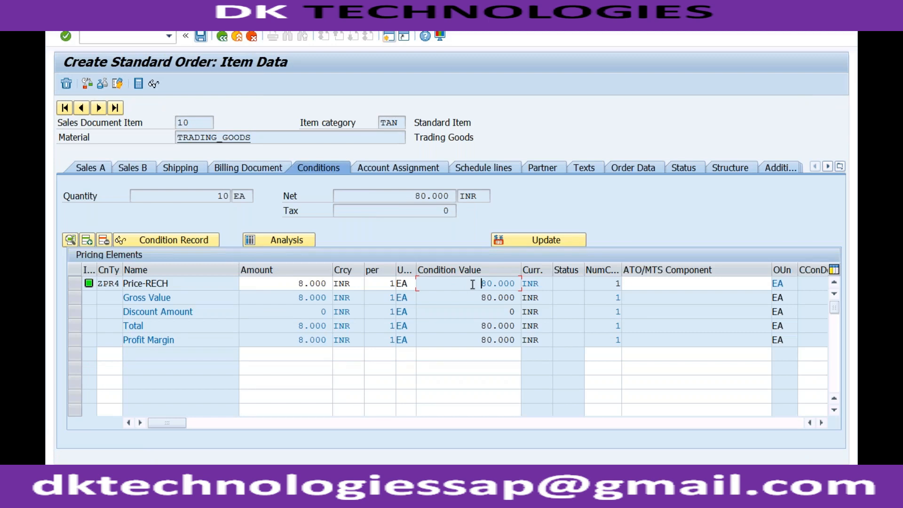
{"action": "left_click", "coordinate": [683, 170]}
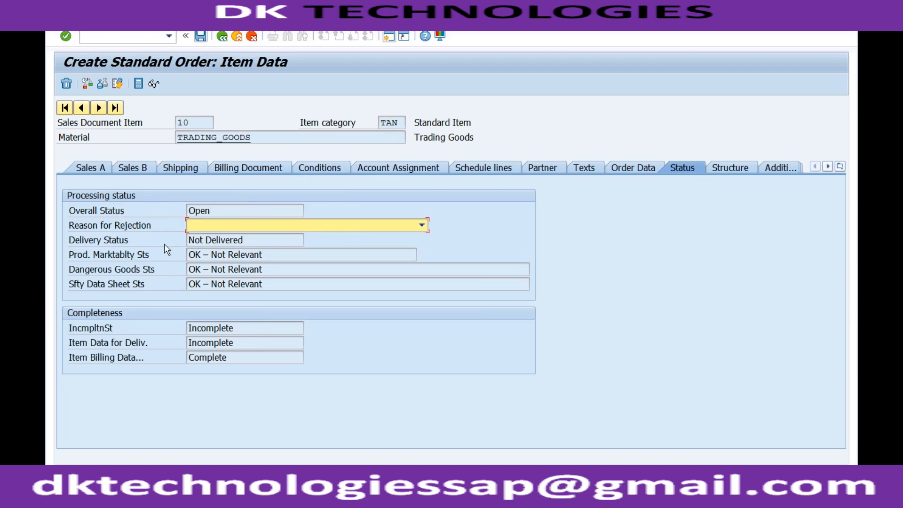
{"action": "left_click", "coordinate": [210, 239]}
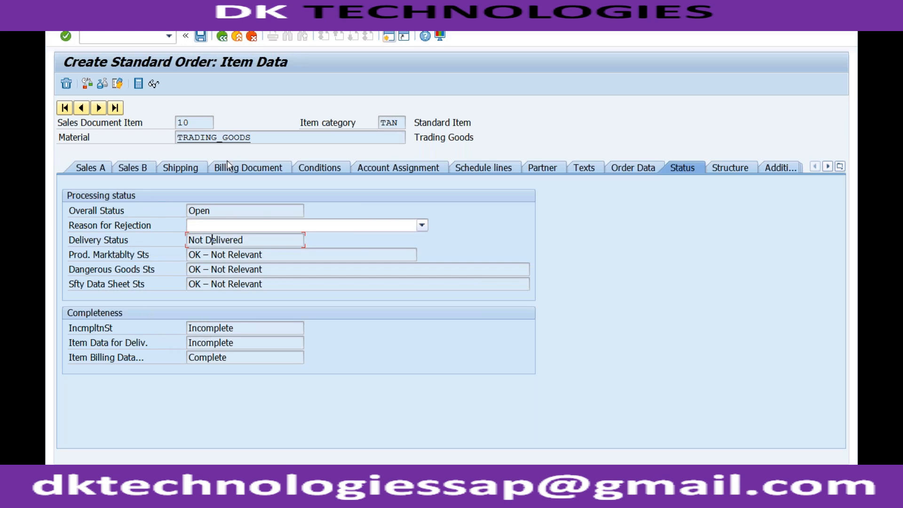
{"action": "left_click", "coordinate": [221, 36]}
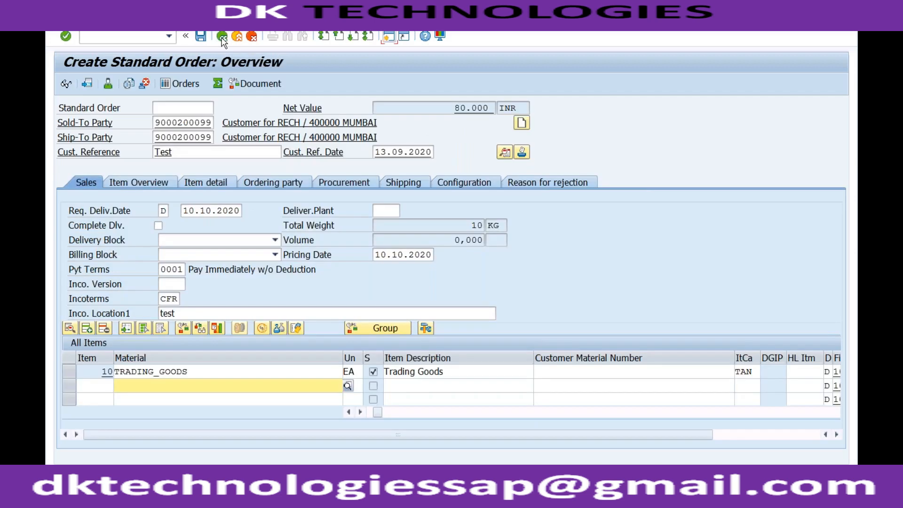
Try to run the availability check for the TRADING_GOODS item and acknowledge the resulting message.
{"action": "left_click", "coordinate": [184, 329]}
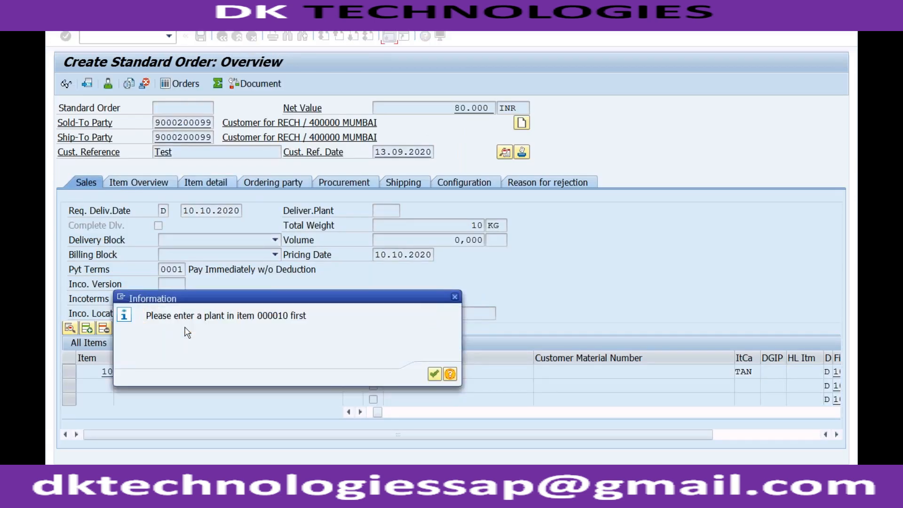
{"action": "key", "text": "Return"}
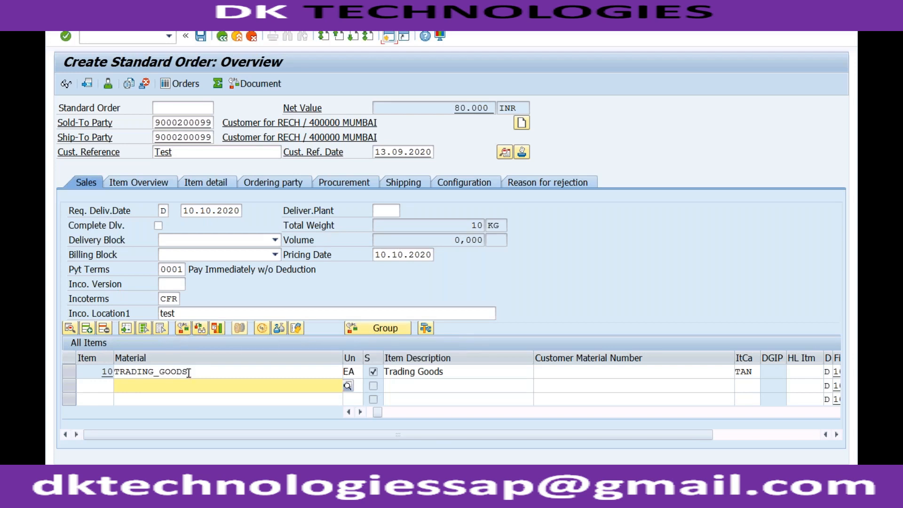
{"action": "left_click", "coordinate": [188, 372]}
{"action": "left_click", "coordinate": [182, 329]}
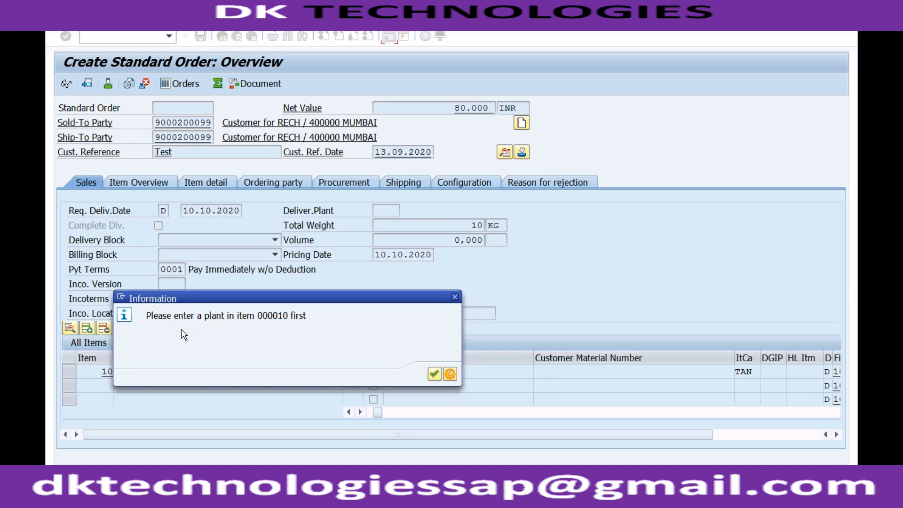
{"action": "left_click", "coordinate": [434, 374]}
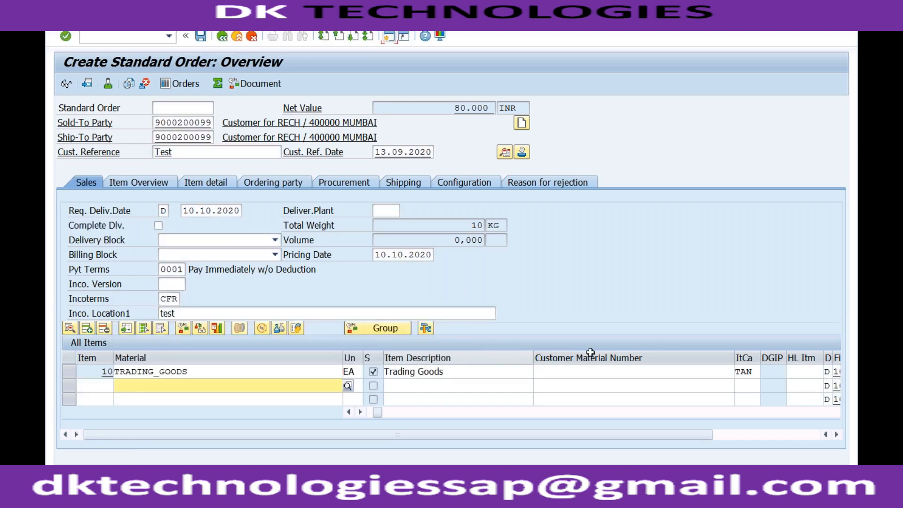
Assign plant RC01 to the TRADING_GOODS item, review the credit check messages and close them.
{"action": "left_click", "coordinate": [580, 371]}
{"action": "key", "text": "Tab"}
{"action": "key", "text": "Tab"}
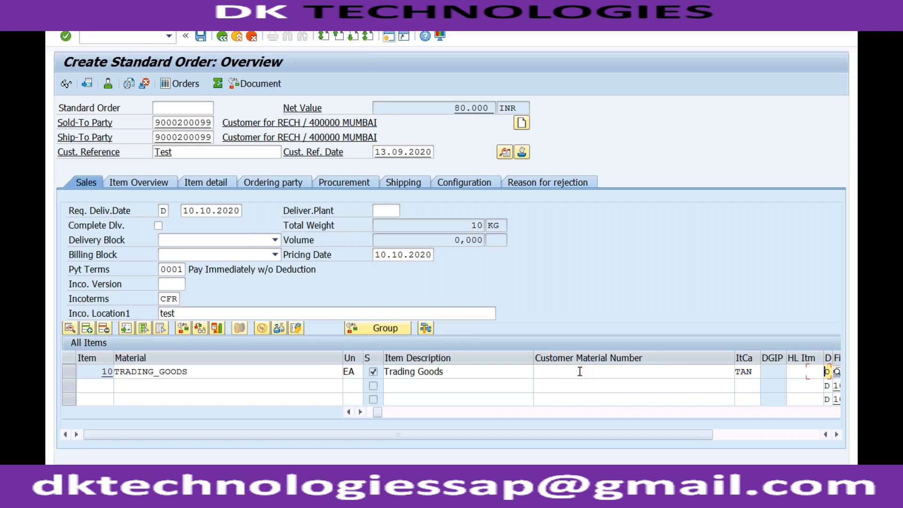
{"action": "key", "text": "Tab"}
{"action": "key", "text": "Tab"}
{"action": "type", "text": "rc01"}
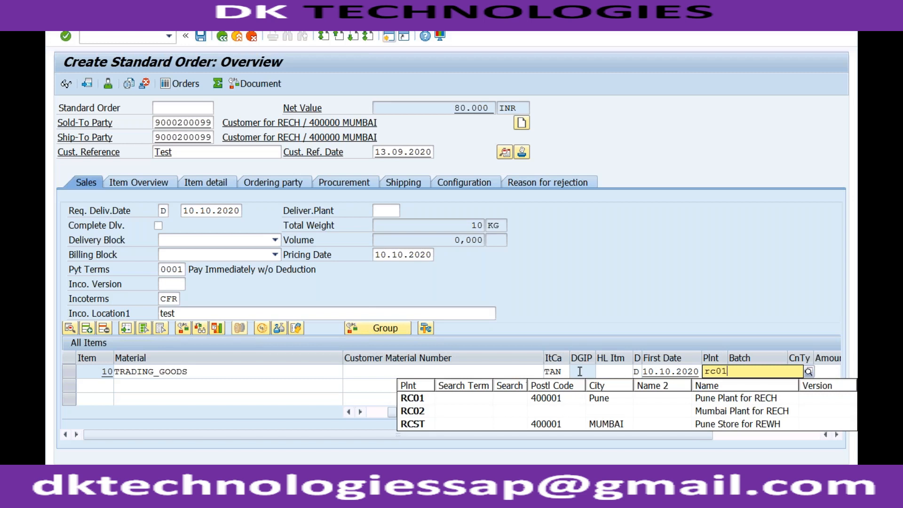
{"action": "key", "text": "Return"}
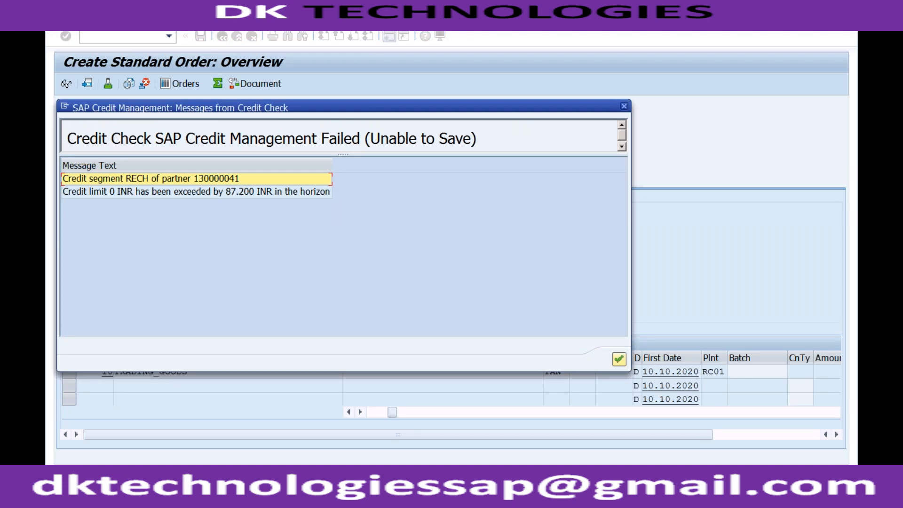
{"action": "left_click", "coordinate": [460, 137]}
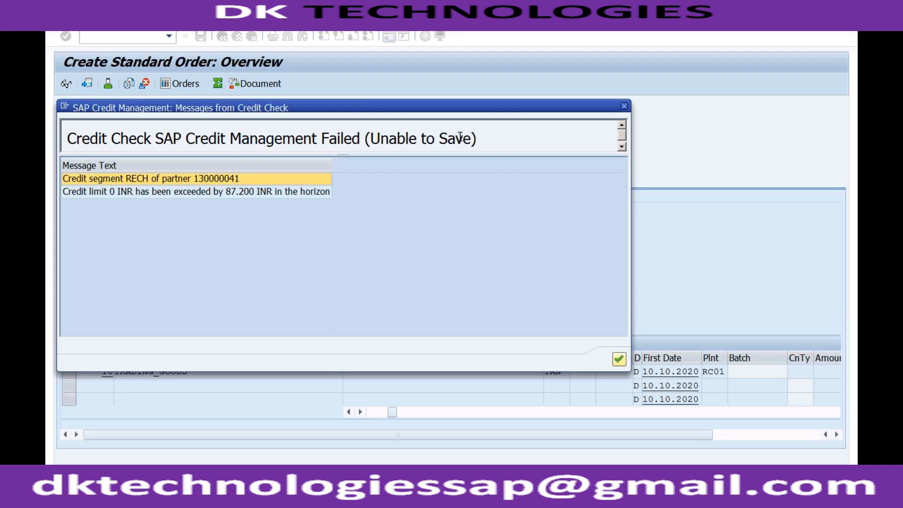
{"action": "left_click", "coordinate": [624, 105]}
In the other SAP session, start transaction BP, search by the RECH customer's number and open the business partner found.
{"action": "left_click", "coordinate": [214, 496]}
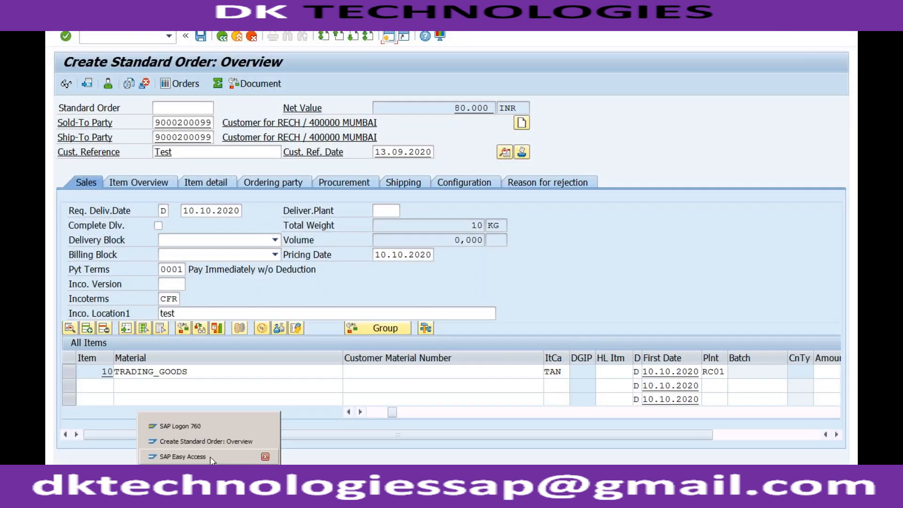
{"action": "left_click", "coordinate": [211, 456]}
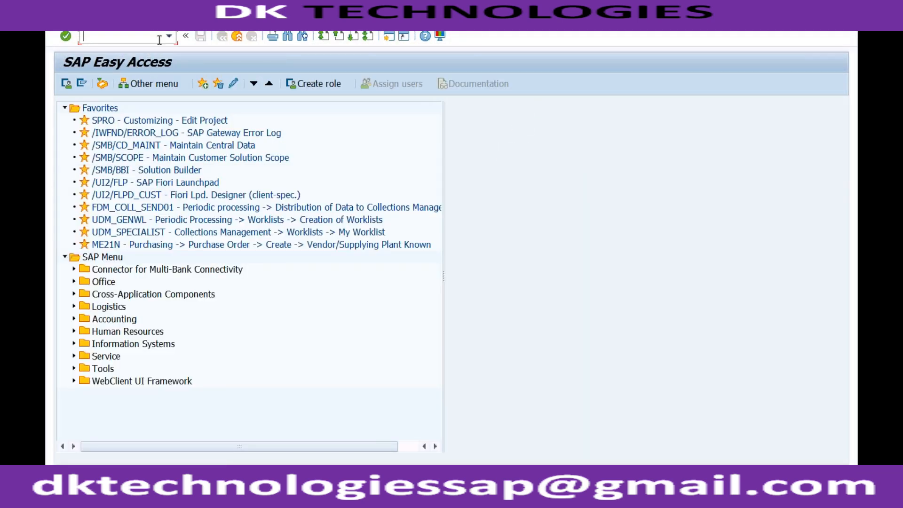
{"action": "left_click", "coordinate": [169, 38]}
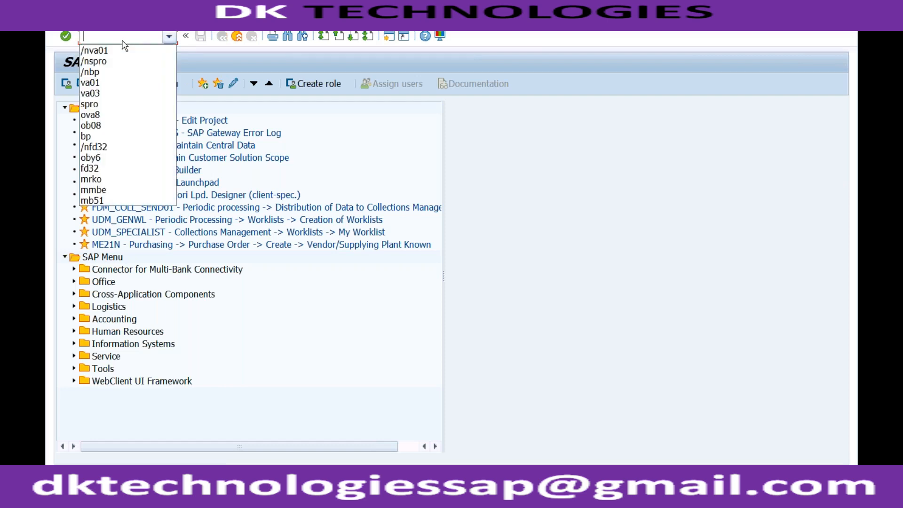
{"action": "left_click", "coordinate": [107, 72]}
{"action": "key", "text": "Return"}
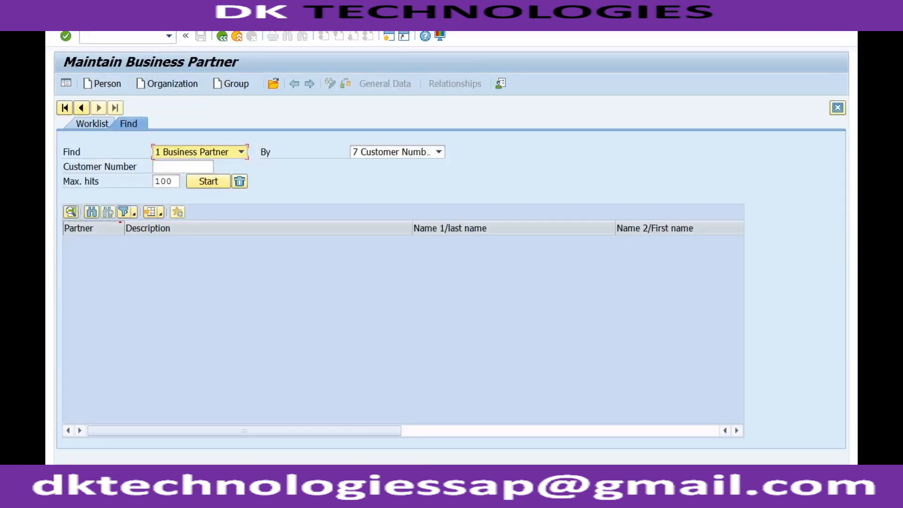
{"action": "left_click", "coordinate": [177, 166]}
{"action": "left_click", "coordinate": [177, 177]}
{"action": "left_click", "coordinate": [207, 181]}
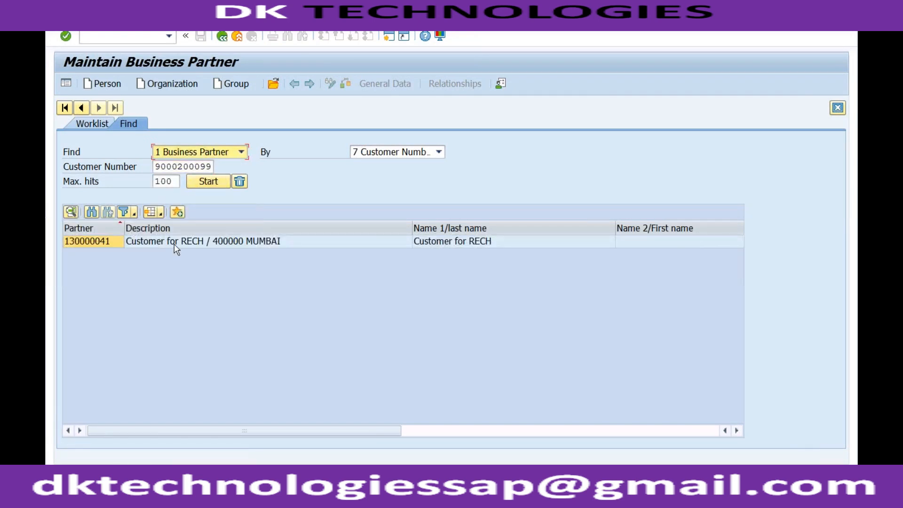
{"action": "left_click", "coordinate": [223, 242]}
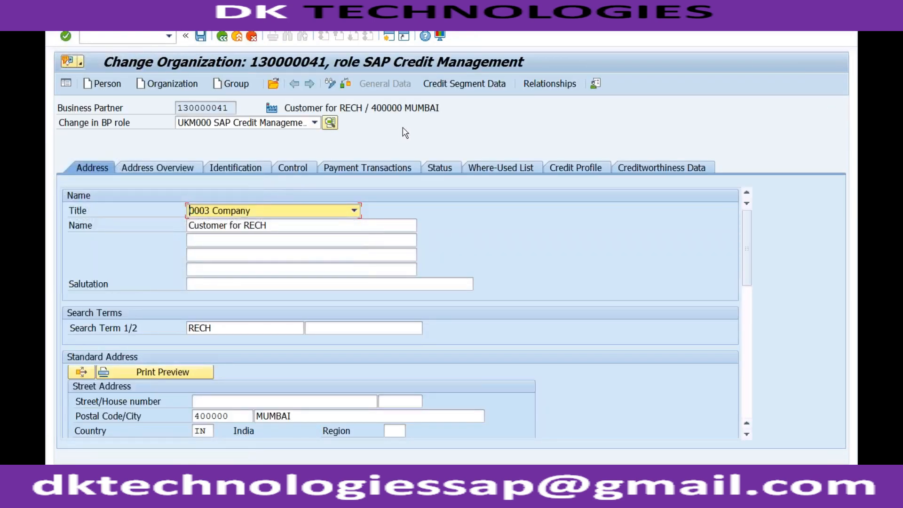
Set the risk class in the customer's credit profile to A Ani-Medium Risk and save the business partner.
{"action": "left_click", "coordinate": [562, 168]}
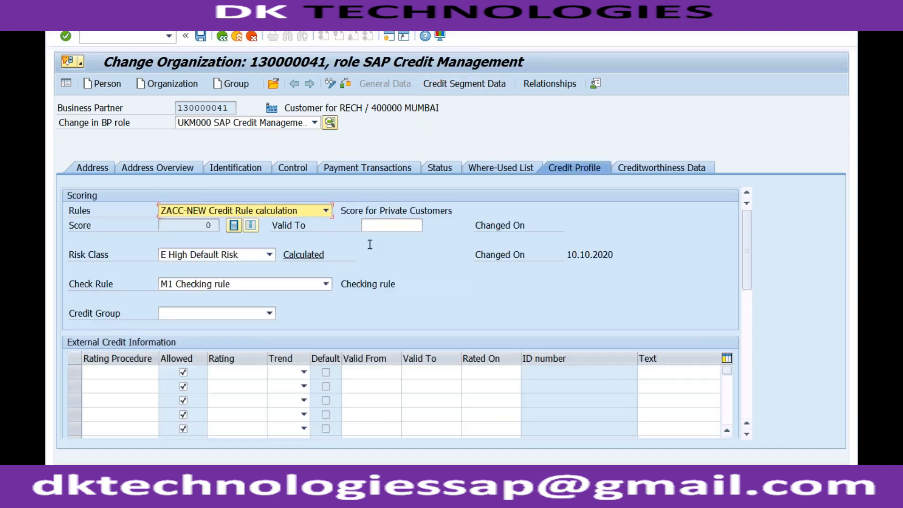
{"action": "left_click", "coordinate": [236, 255]}
{"action": "left_click", "coordinate": [222, 268]}
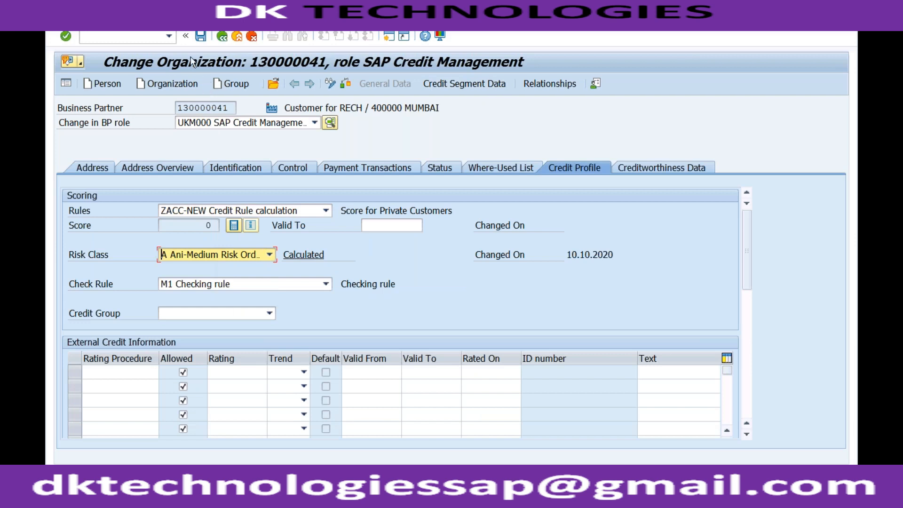
{"action": "left_click", "coordinate": [200, 37]}
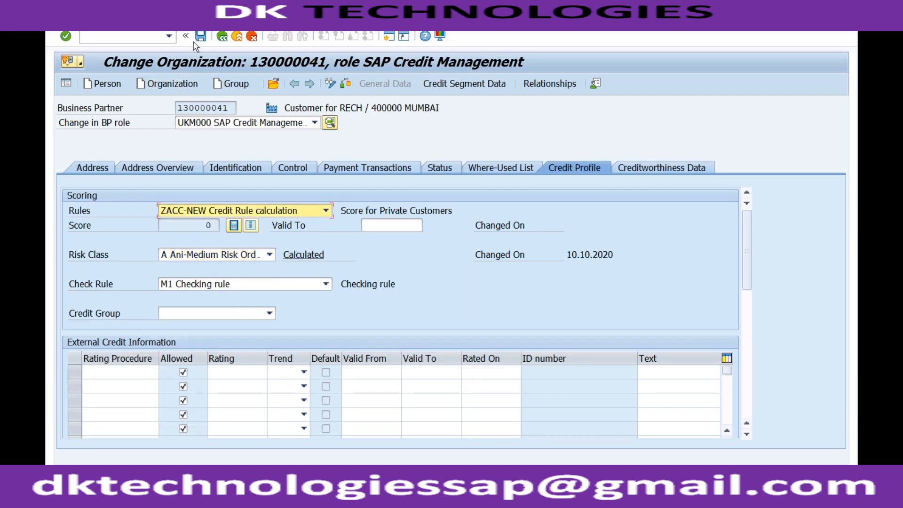
Return to the order session and start a new OR standard order with VA01 for sales area RECH / 02 / R1.
{"action": "left_click", "coordinate": [169, 37]}
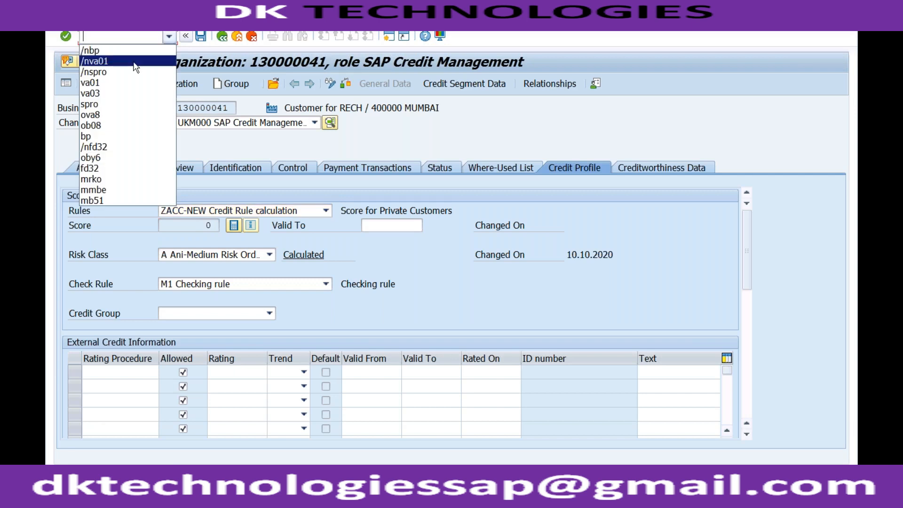
{"action": "left_click", "coordinate": [209, 481]}
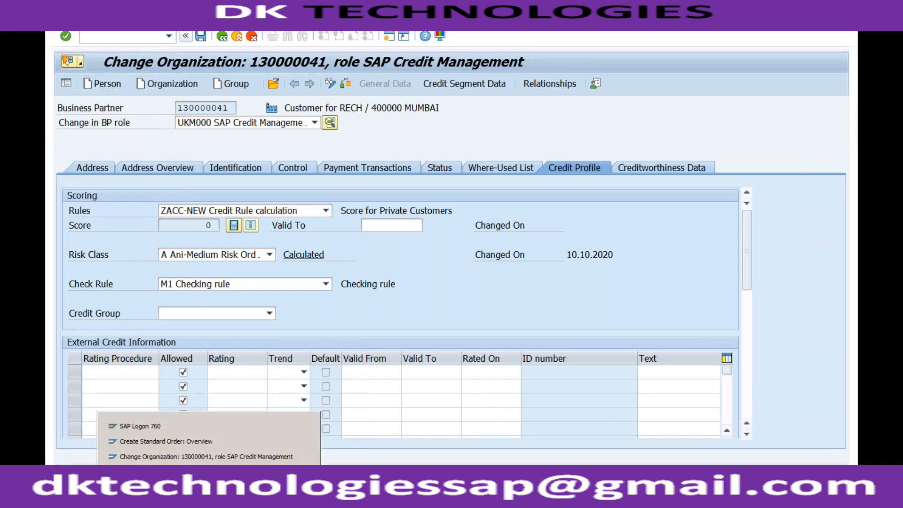
{"action": "left_click", "coordinate": [207, 439]}
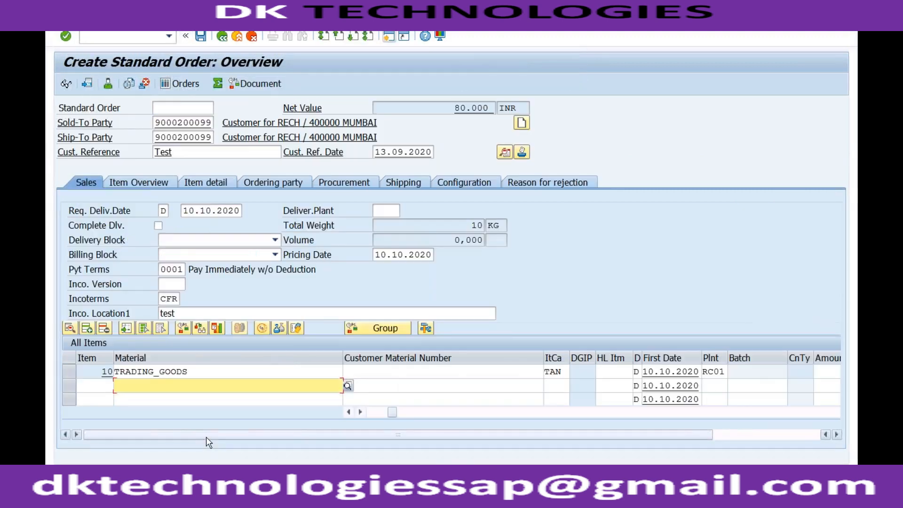
{"action": "left_click", "coordinate": [129, 36]}
{"action": "type", "text": "/nva01"}
{"action": "key", "text": "Return"}
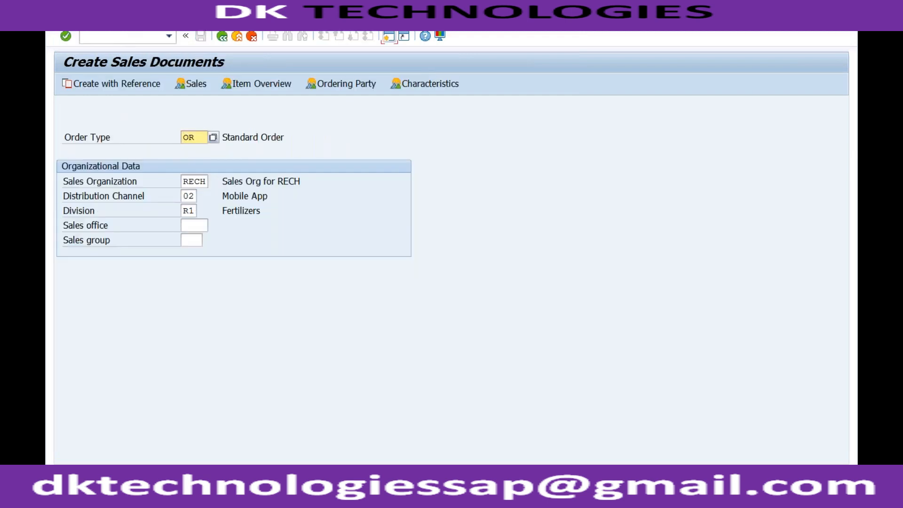
{"action": "key", "text": "Return"}
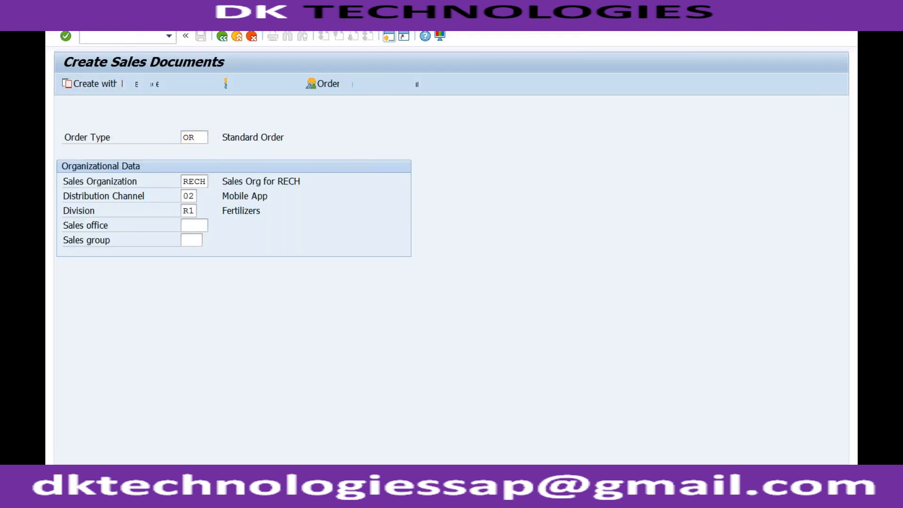
Enter the RECH customer's number as the new order's sold-to party, with customer reference Test dated 13.09.2020.
{"action": "key", "text": "Return"}
{"action": "key", "text": "Tab"}
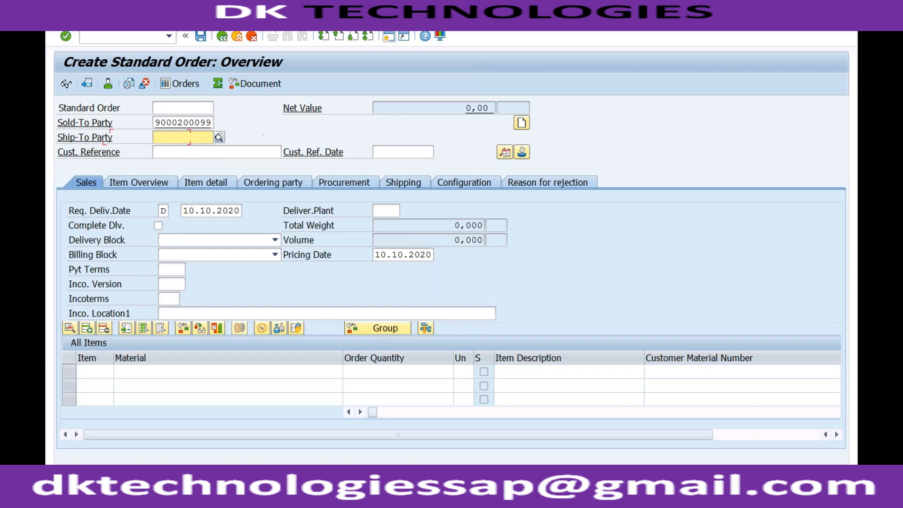
{"action": "key", "text": "Tab"}
{"action": "key", "text": "Return"}
{"action": "key", "text": "Tab"}
{"action": "key", "text": "Return"}
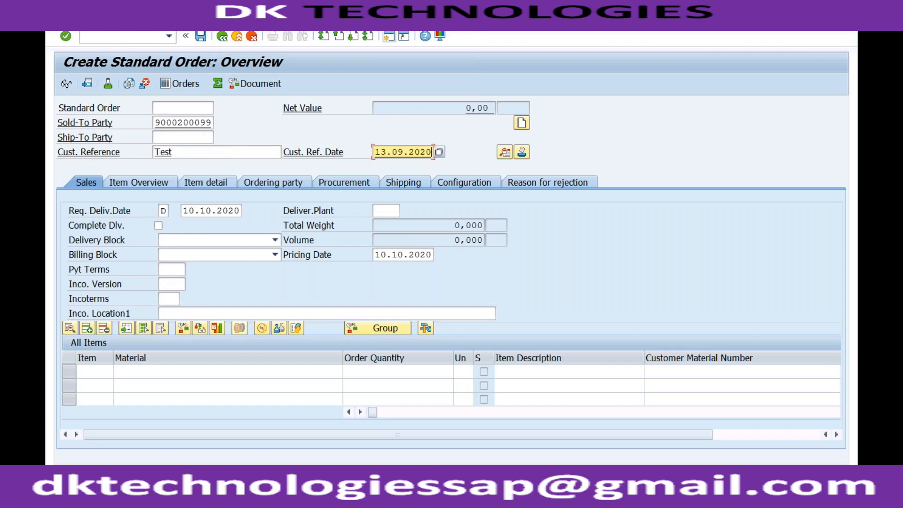
Set the new order's payment terms to 0001, Incoterms to CFR and Incoterms location to test.
{"action": "left_click", "coordinate": [164, 270]}
{"action": "key", "text": "Down"}
{"action": "key", "text": "Return"}
{"action": "key", "text": "Tab"}
{"action": "key", "text": "Tab"}
{"action": "key", "text": "Down"}
{"action": "key", "text": "Return"}
{"action": "key", "text": "Tab"}
{"action": "key", "text": "Tab"}
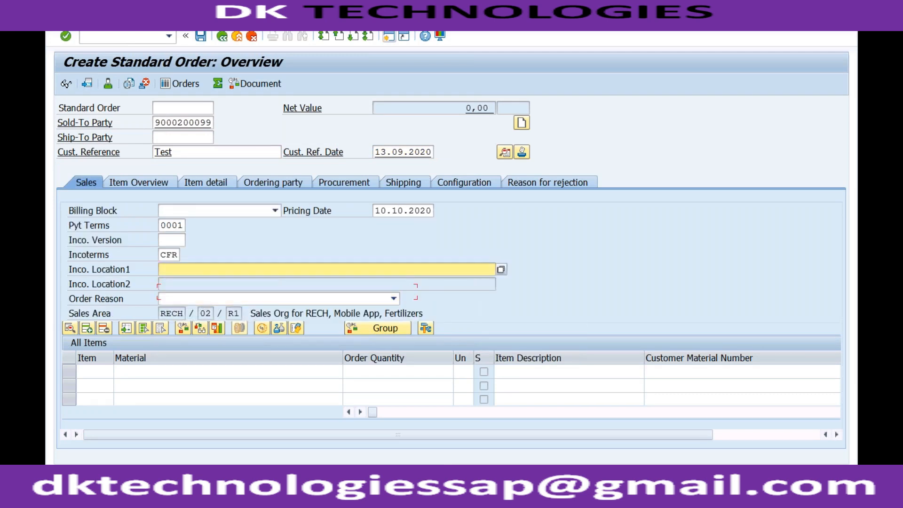
{"action": "type", "text": "test"}
Enter material TRADING_GOODS with a quantity of 10 as the new order's first item.
{"action": "left_click", "coordinate": [144, 375]}
{"action": "key", "text": "Down"}
{"action": "key", "text": "Return"}
{"action": "key", "text": "Tab"}
{"action": "key", "text": "Down"}
{"action": "key", "text": "Return"}
Assign plant RC01 to the TRADING_GOODS item and accept the freight information message.
{"action": "key", "text": "Tab"}
{"action": "key", "text": "Tab"}
{"action": "key", "text": "Tab"}
{"action": "key", "text": "Tab"}
{"action": "key", "text": "Tab"}
{"action": "key", "text": "Tab"}
{"action": "key", "text": "Tab"}
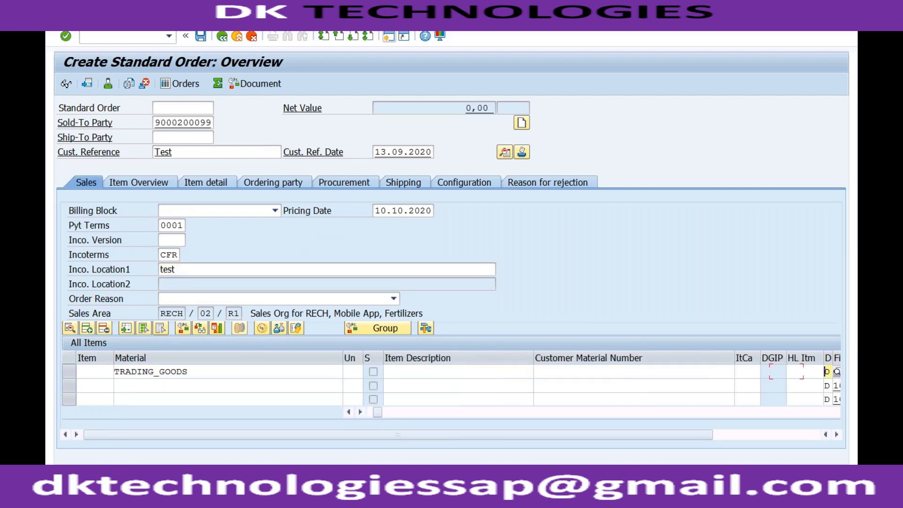
{"action": "key", "text": "Tab"}
{"action": "key", "text": "Tab"}
{"action": "key", "text": "Tab"}
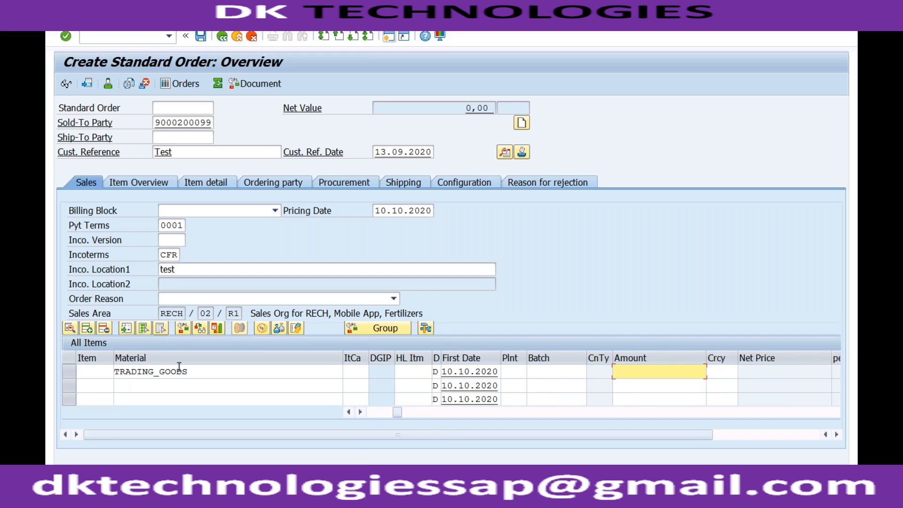
{"action": "left_click", "coordinate": [511, 371]}
{"action": "key", "text": "Down"}
{"action": "key", "text": "Return"}
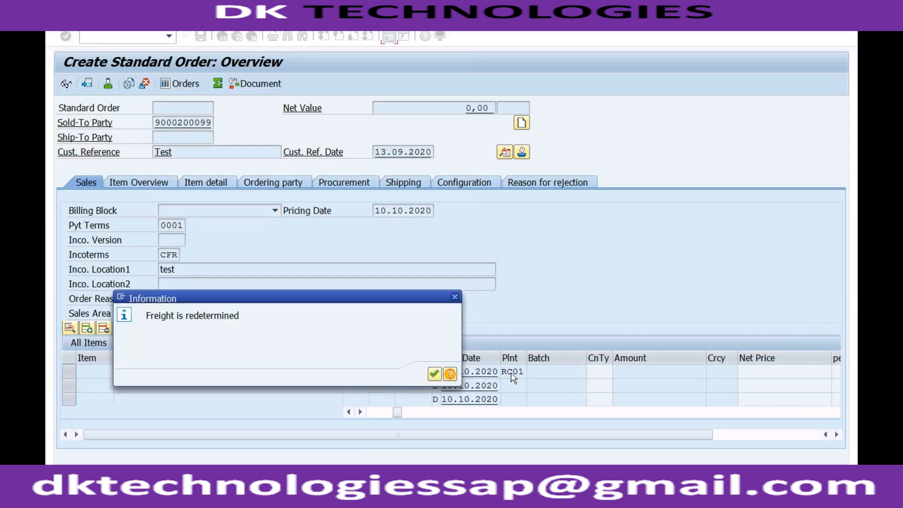
{"action": "left_click", "coordinate": [439, 373]}
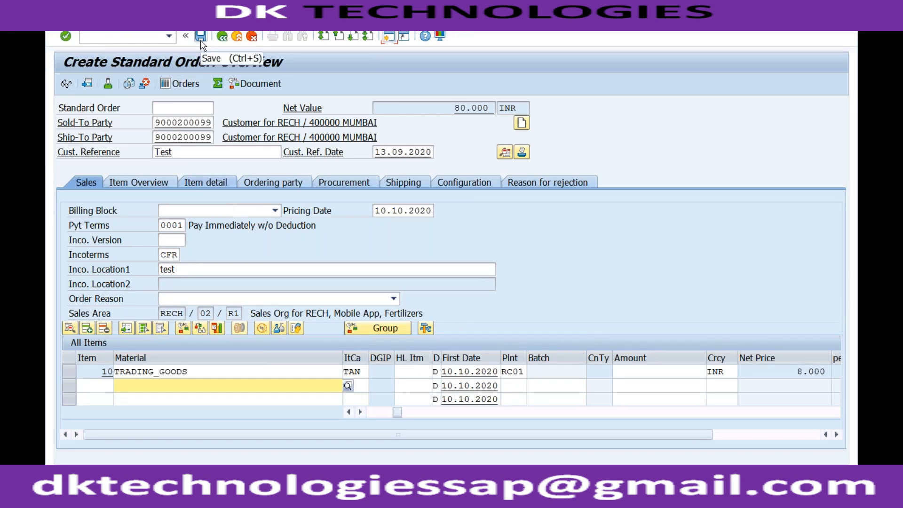
Check availability of the TRADING_GOODS item, accept the delivery proposal of 10 for 12.10.2020, and save the order.
{"action": "left_click", "coordinate": [197, 372]}
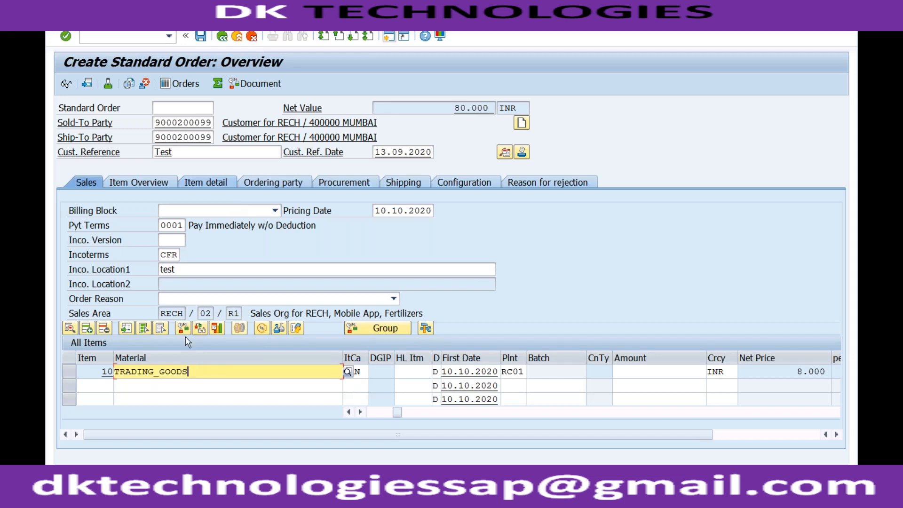
{"action": "left_click", "coordinate": [183, 328]}
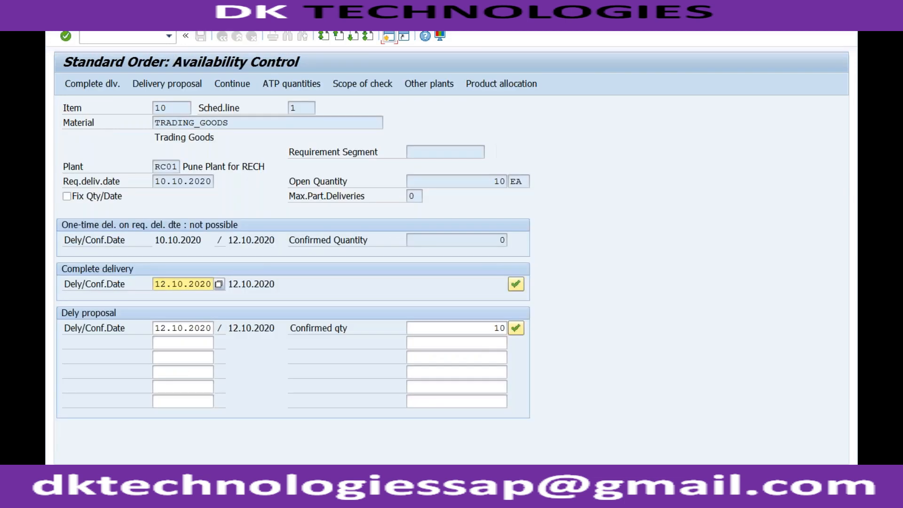
{"action": "left_click", "coordinate": [516, 329]}
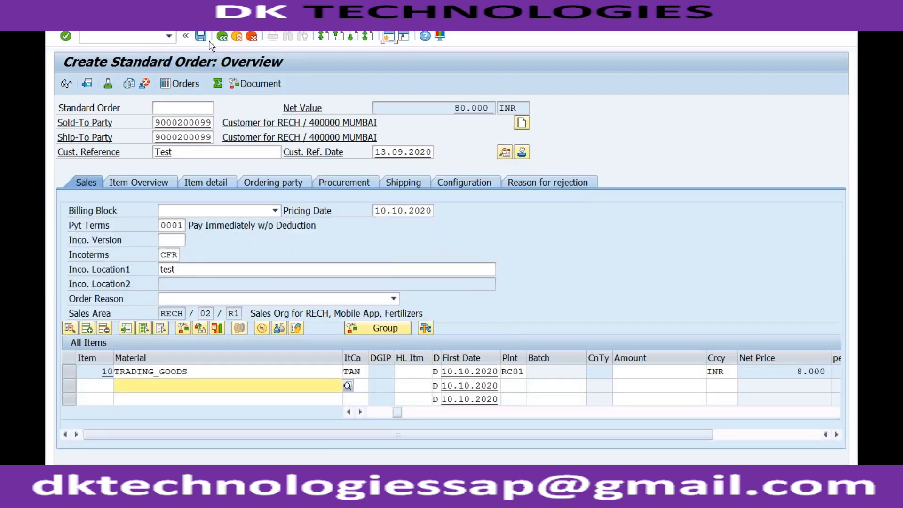
{"action": "left_click", "coordinate": [205, 39]}
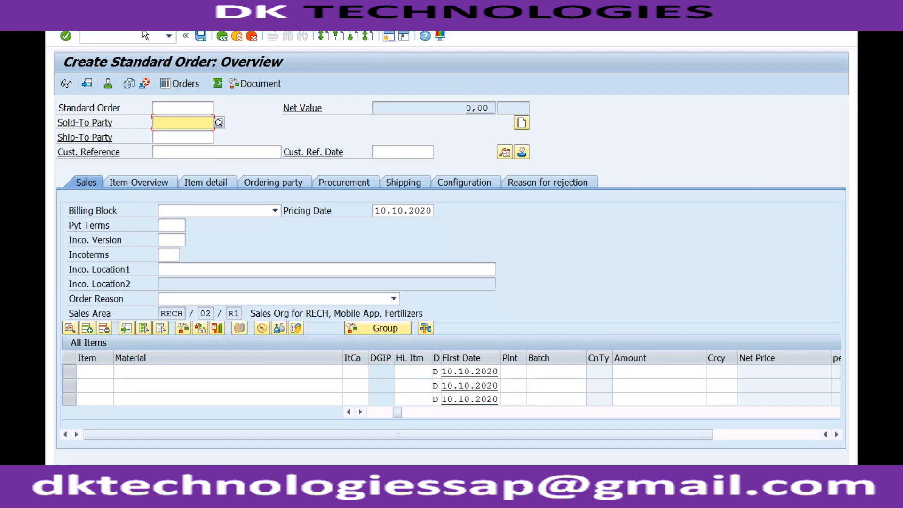
Display the saved standard order and examine the pricing conditions of its TRADING_GOODS item.
{"action": "left_click", "coordinate": [94, 19]}
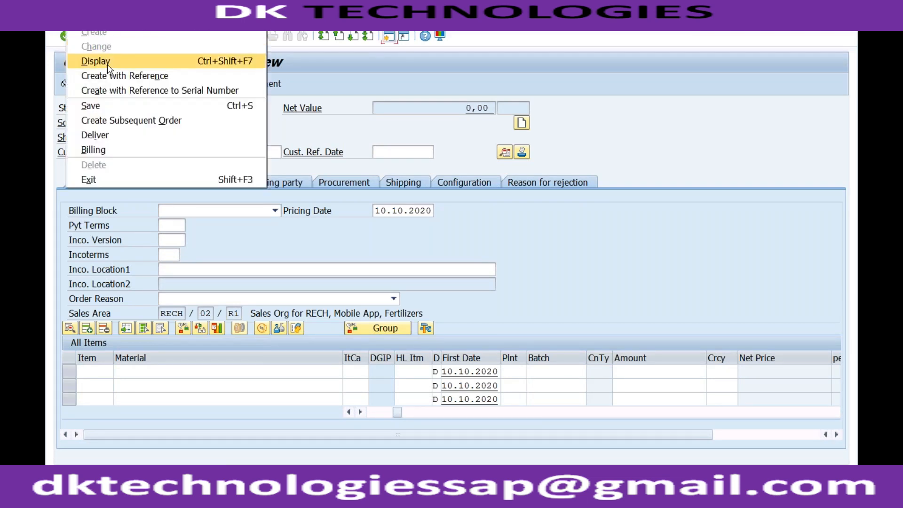
{"action": "left_click", "coordinate": [107, 66]}
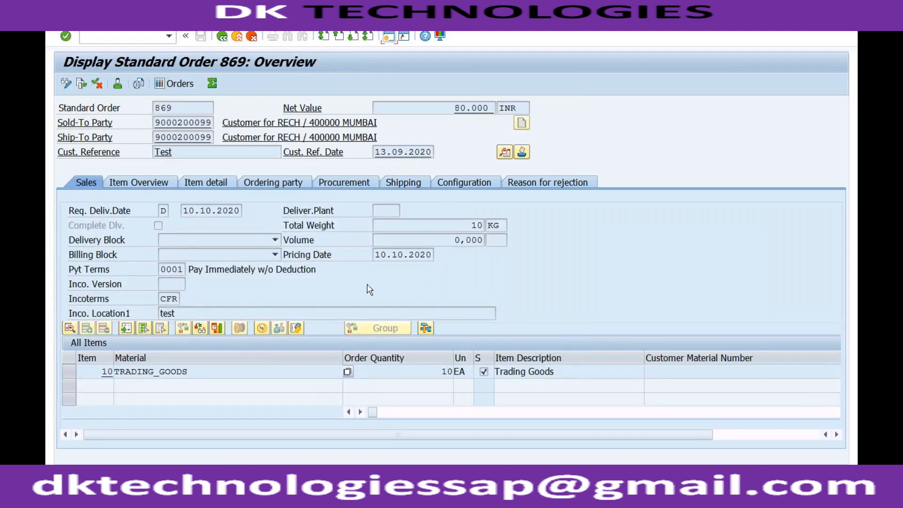
{"action": "double_click", "coordinate": [409, 372]}
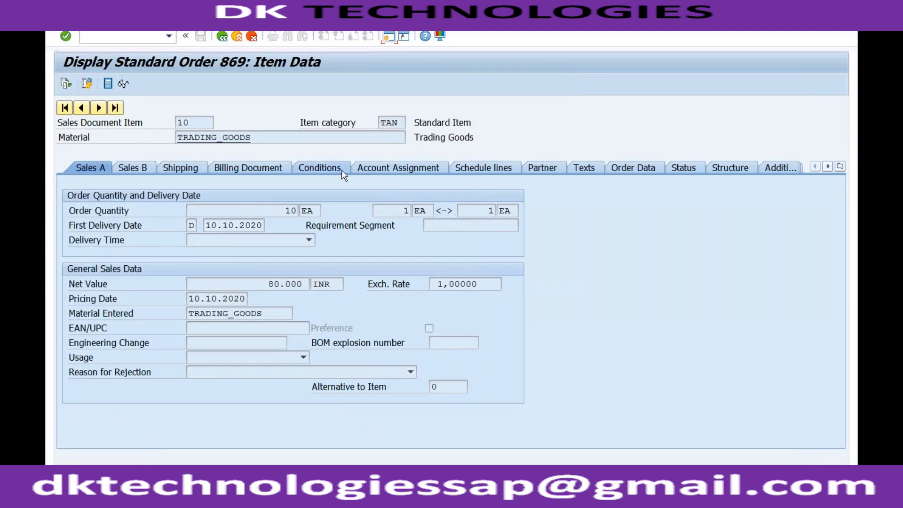
{"action": "left_click", "coordinate": [342, 170]}
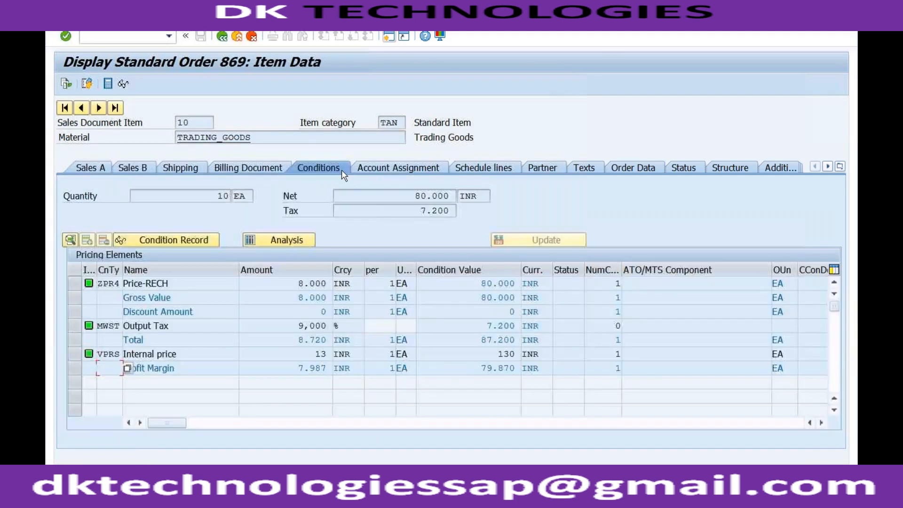
{"action": "left_click", "coordinate": [467, 282]}
{"action": "left_click", "coordinate": [222, 37]}
Open automatic credit control maintenance with transaction OVA8 and position the list at credit control area RECH.
{"action": "left_click", "coordinate": [141, 38]}
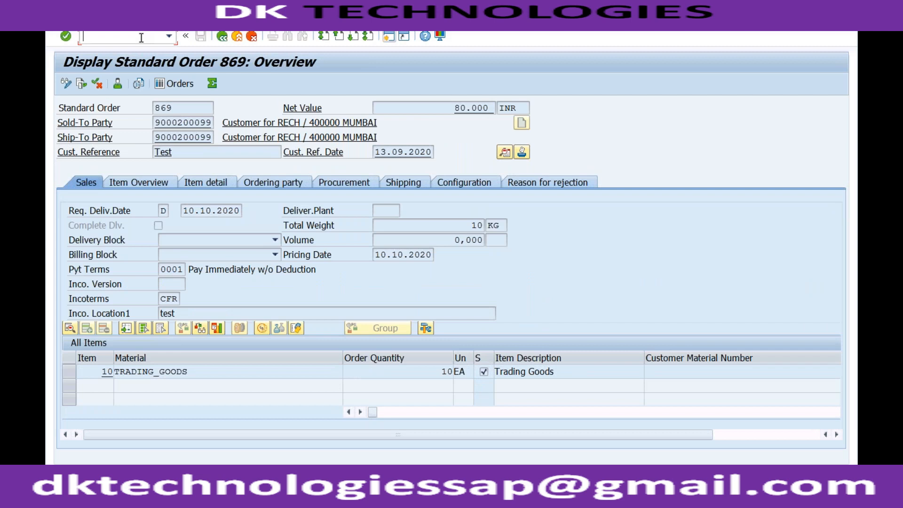
{"action": "type", "text": "/nova8"}
{"action": "key", "text": "Return"}
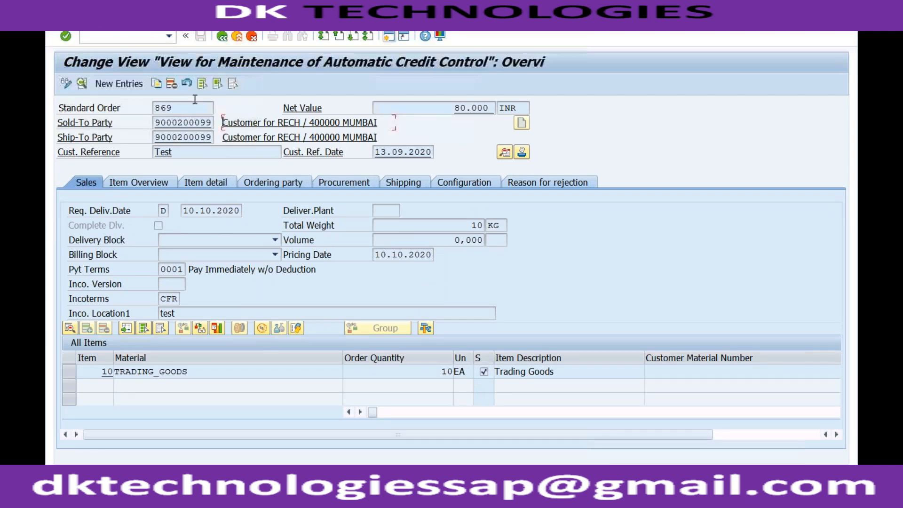
{"action": "left_click", "coordinate": [130, 442]}
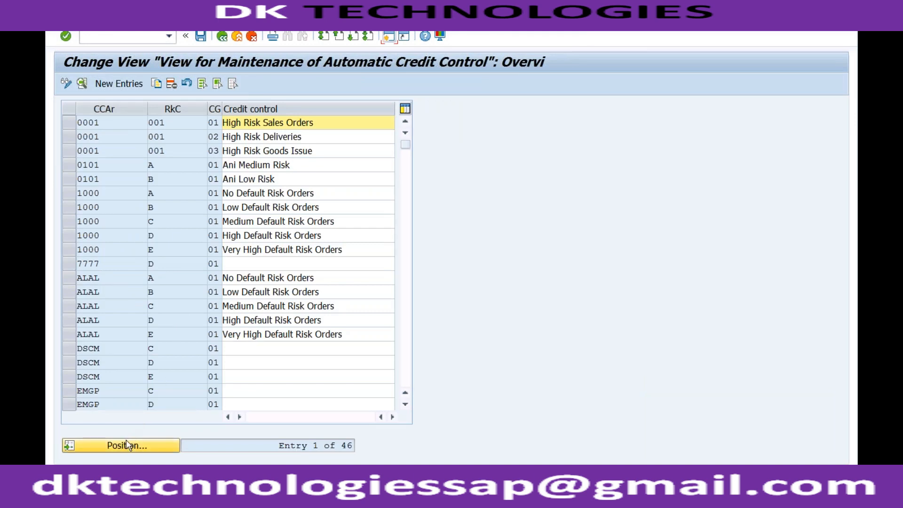
{"action": "type", "text": "RECH"}
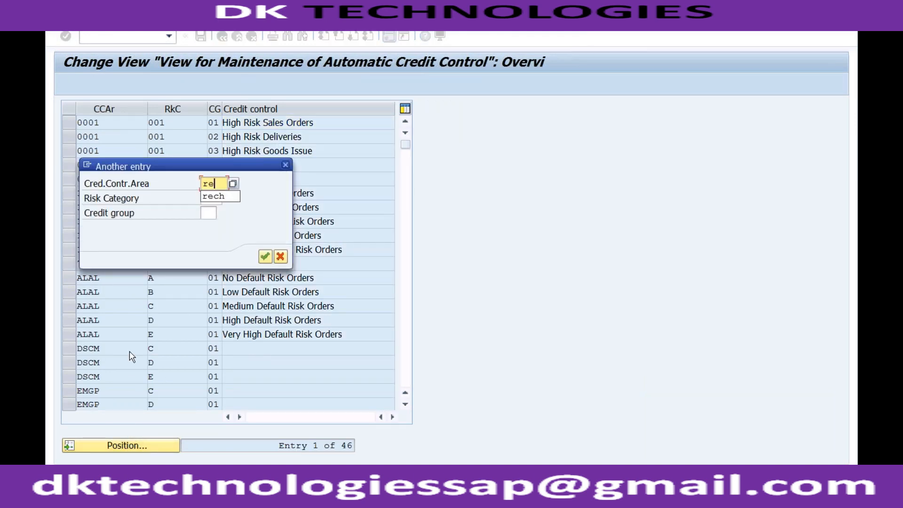
{"action": "key", "text": "Return"}
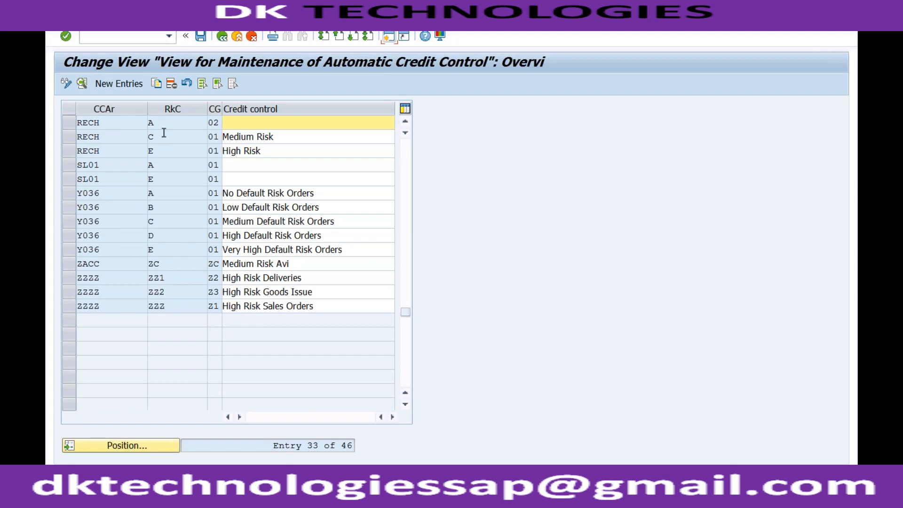
Copy the RECH entry for risk category A and credit group 02 to credit group 01, and save it.
{"action": "left_click", "coordinate": [219, 124]}
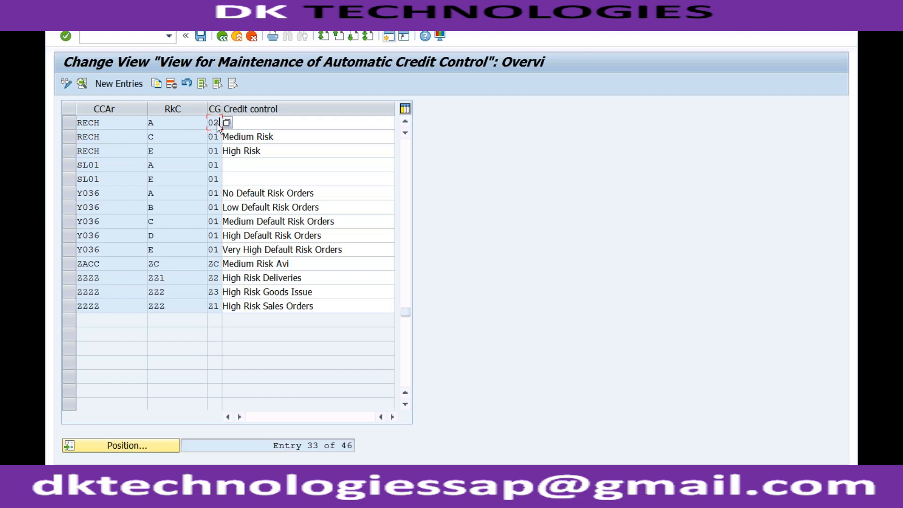
{"action": "left_click", "coordinate": [220, 137]}
{"action": "left_click", "coordinate": [69, 122]}
{"action": "left_click", "coordinate": [162, 82]}
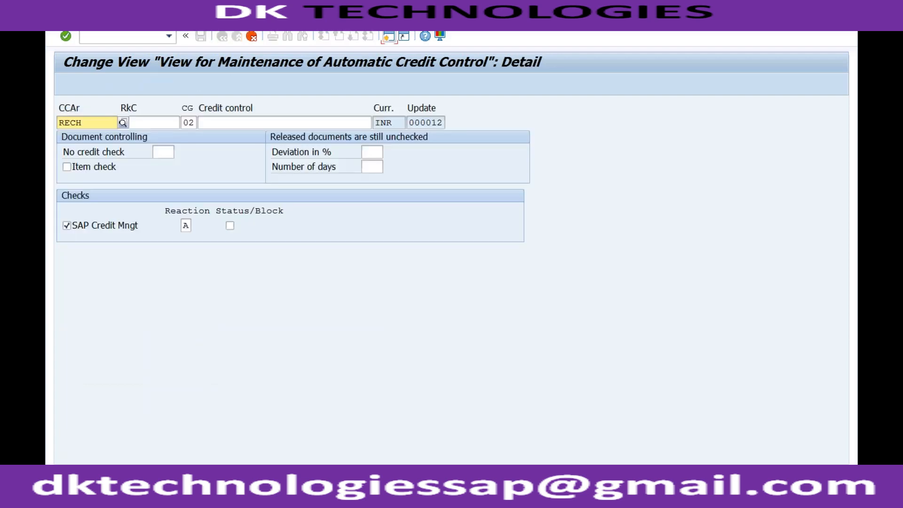
{"action": "left_click", "coordinate": [195, 123]}
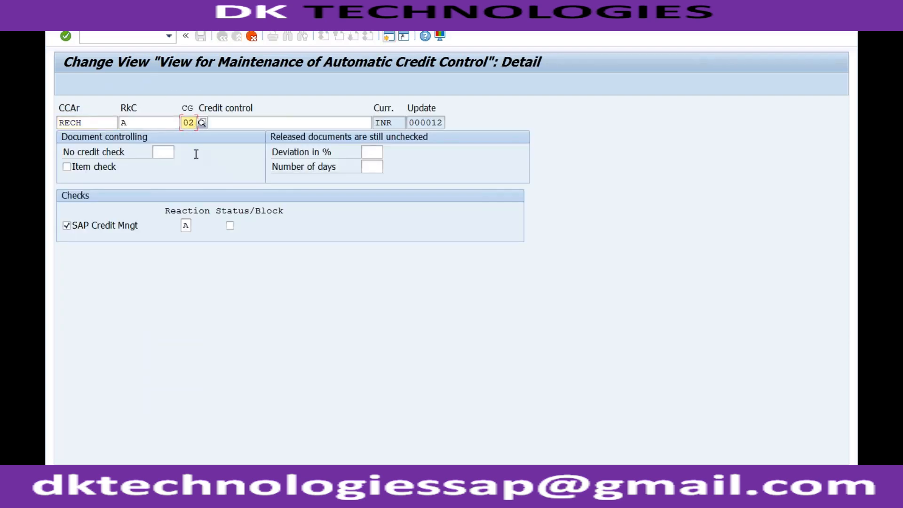
{"action": "type", "text": "01"}
{"action": "key", "text": "Return"}
{"action": "left_click", "coordinate": [201, 37]}
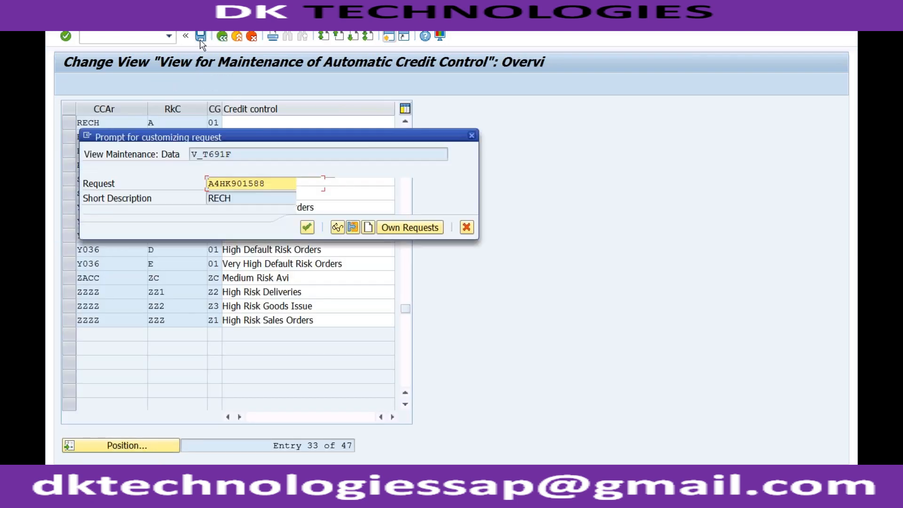